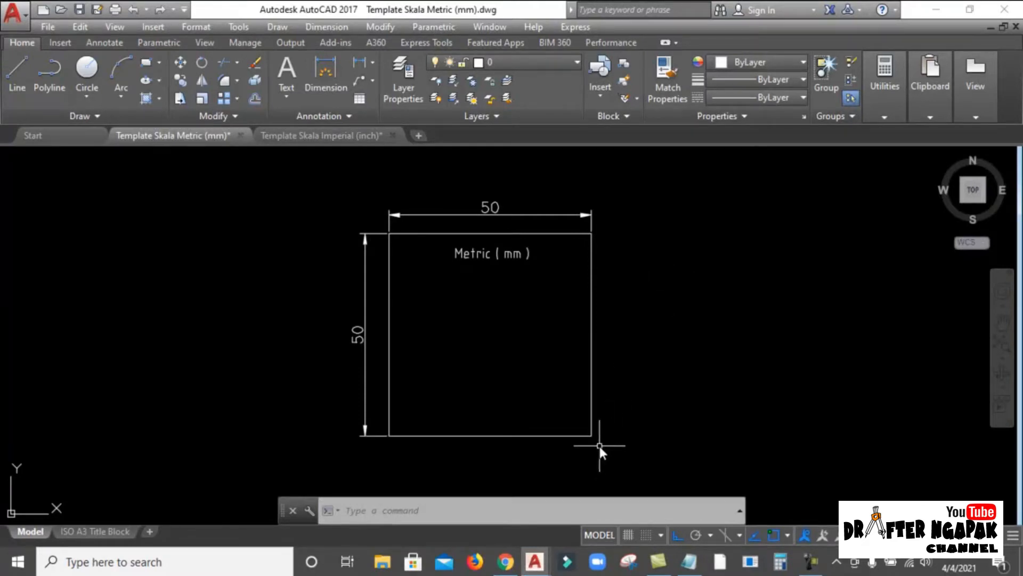
- Switch to Chrome and browse the Google web and image results for "cara merubah satuan unit di Autocad"
{"action": "left_click", "coordinate": [506, 561]}
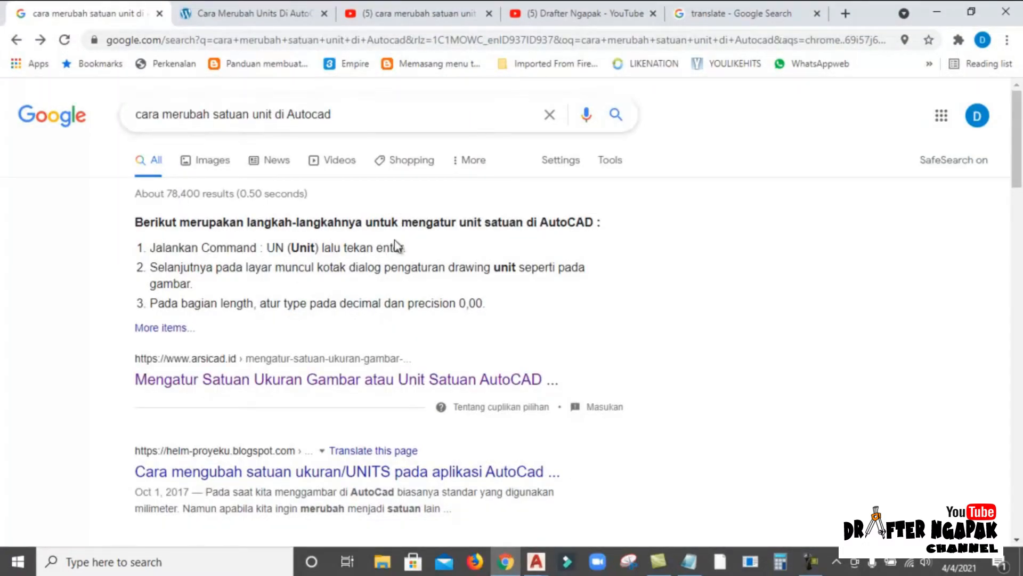
{"action": "scroll", "coordinate": [417, 261], "scroll_direction": "down", "scroll_amount": 8}
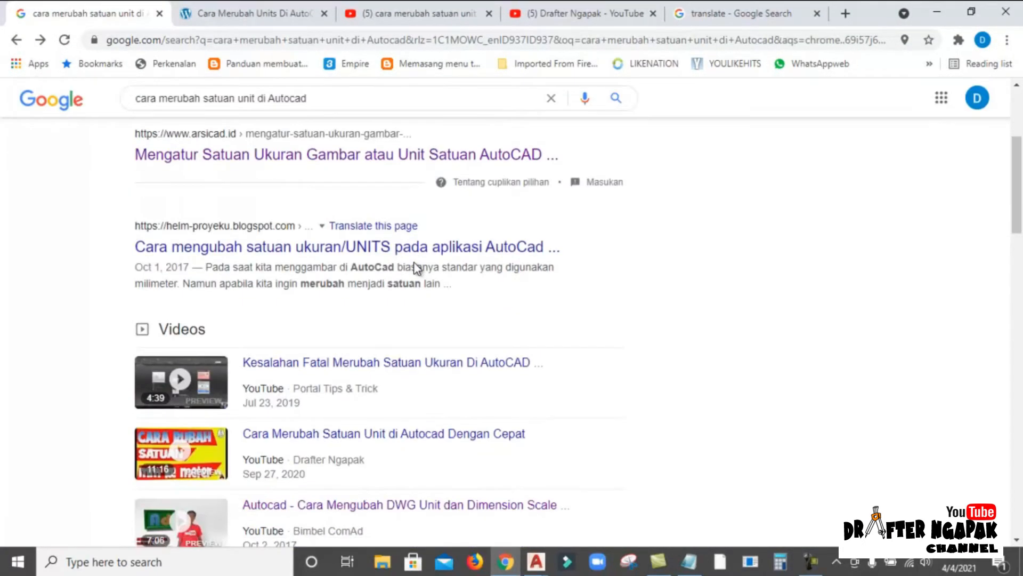
{"action": "scroll", "coordinate": [429, 304], "scroll_direction": "up", "scroll_amount": 6}
{"action": "scroll", "coordinate": [427, 302], "scroll_direction": "up", "scroll_amount": 3}
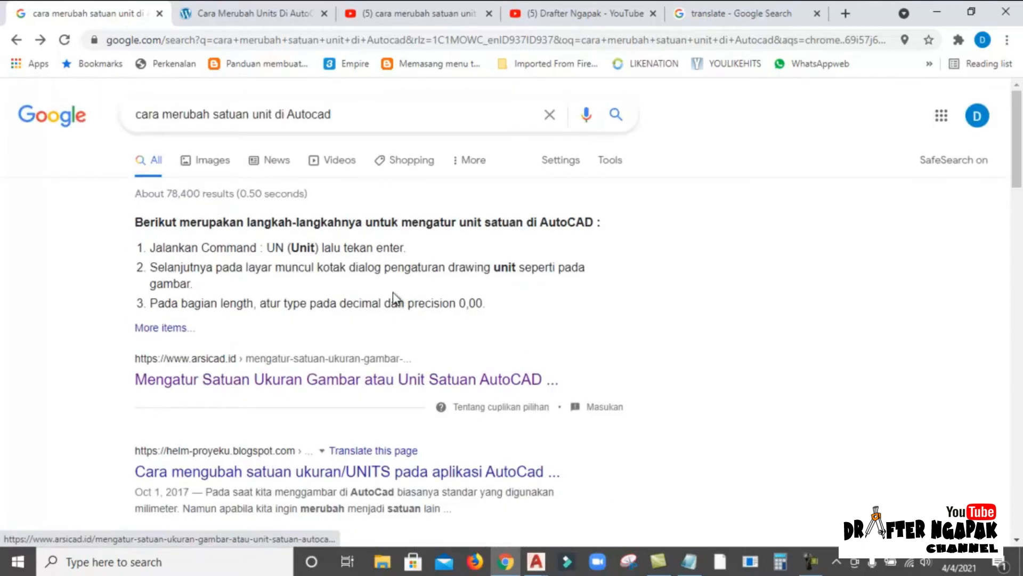
{"action": "left_click", "coordinate": [205, 160]}
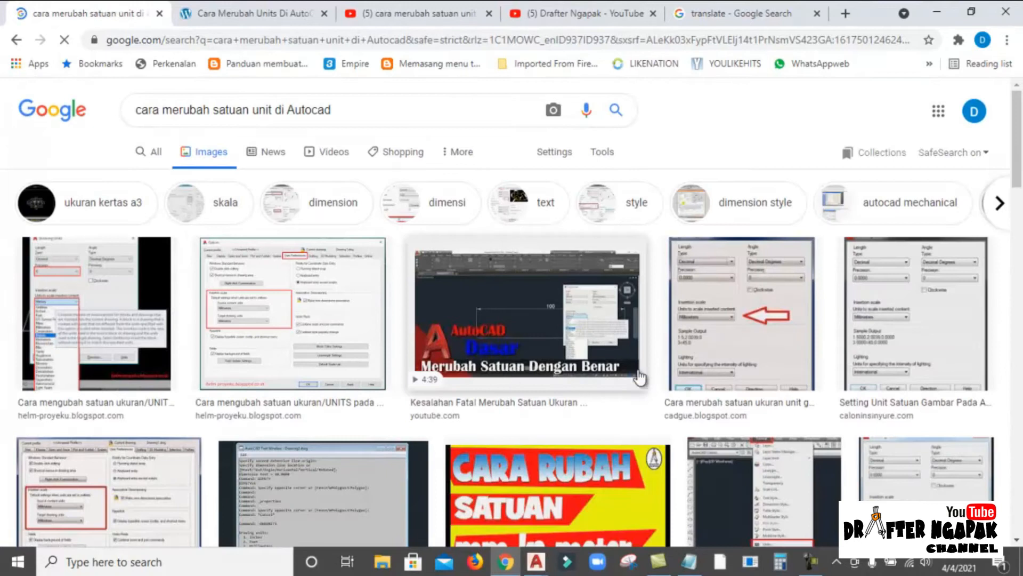
{"action": "left_click", "coordinate": [158, 155]}
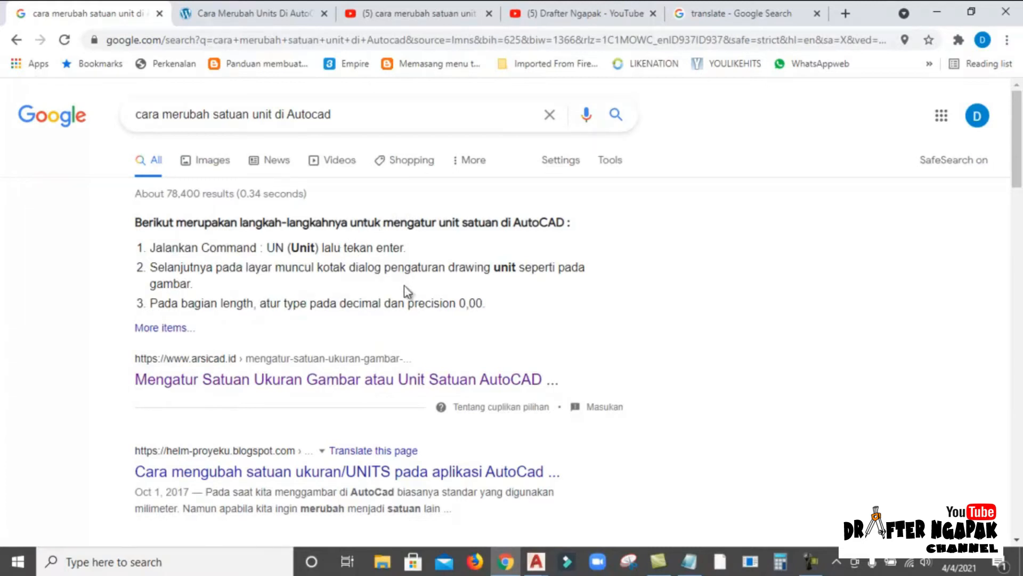
{"action": "left_click", "coordinate": [198, 163]}
- Look through the YouTube video results for "cara merubah satuan unit di Autocad"
{"action": "left_click", "coordinate": [418, 13]}
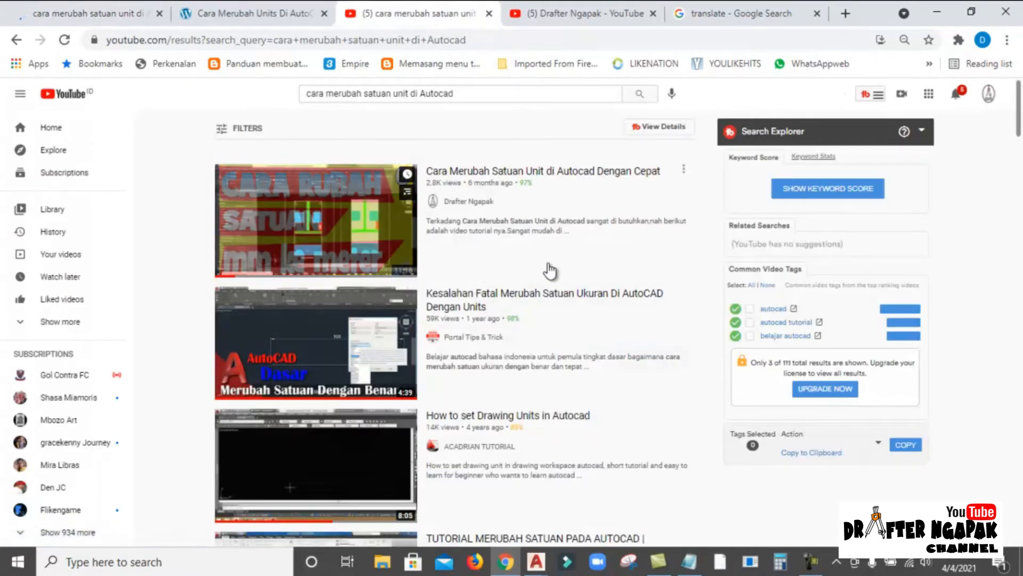
{"action": "scroll", "coordinate": [544, 269], "scroll_direction": "down", "scroll_amount": 3}
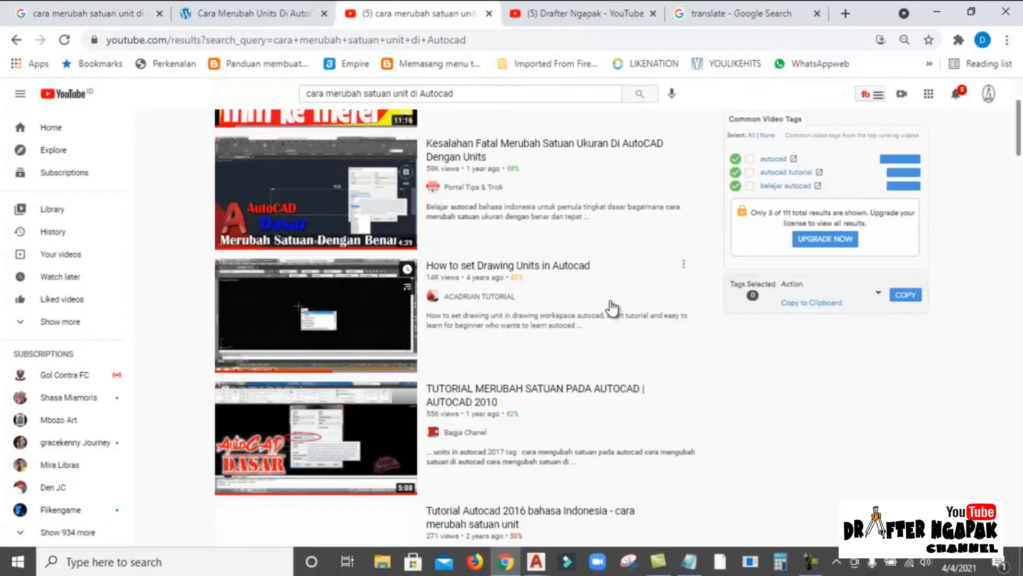
{"action": "scroll", "coordinate": [607, 307], "scroll_direction": "down", "scroll_amount": 3}
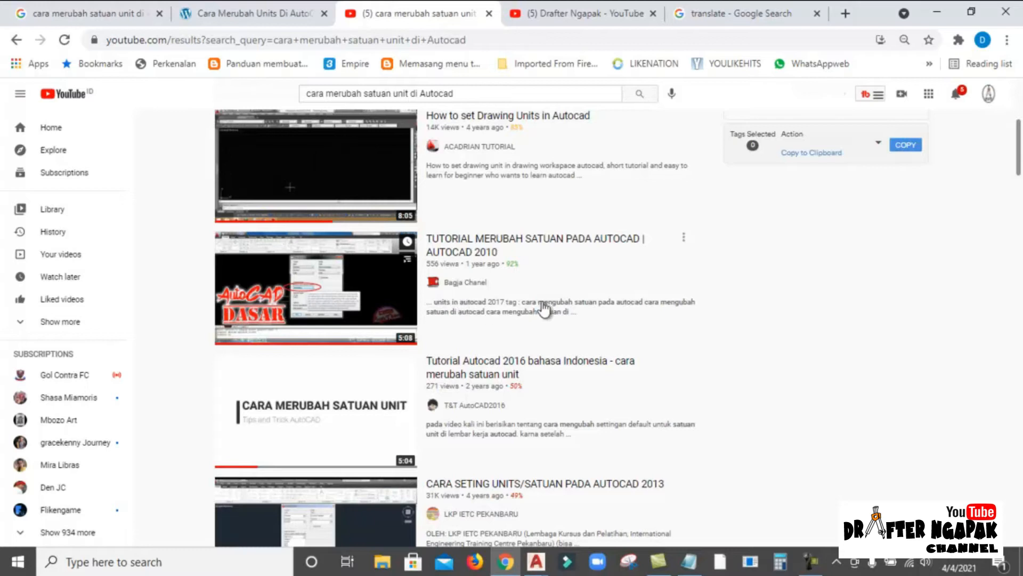
- Switch to the Template Skala Metric (mm) drawing in AutoCAD and open its drawing units settings with the UNITS command
{"action": "mouse_move", "coordinate": [535, 561]}
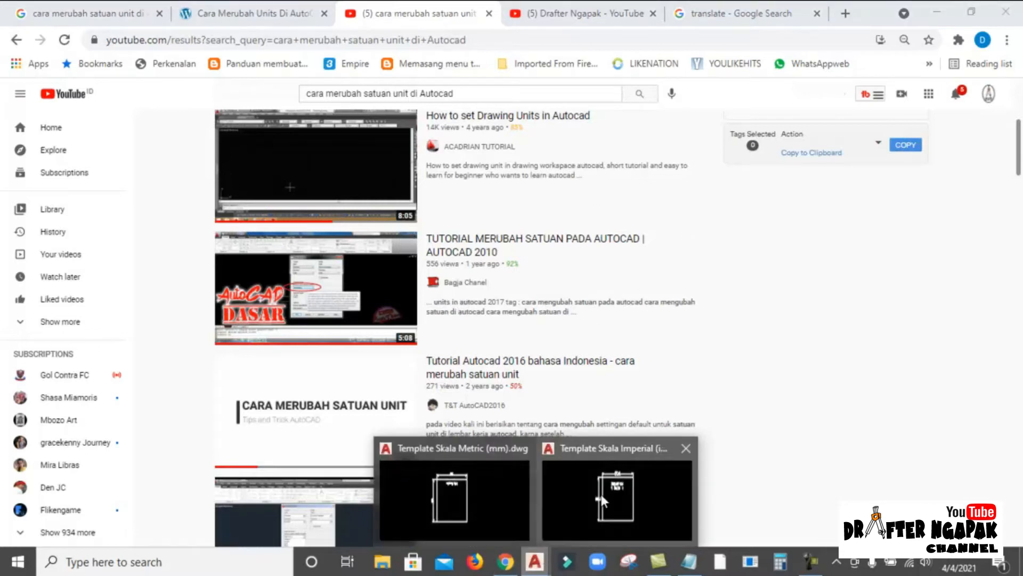
{"action": "left_click", "coordinate": [600, 492]}
{"action": "left_click", "coordinate": [191, 138]}
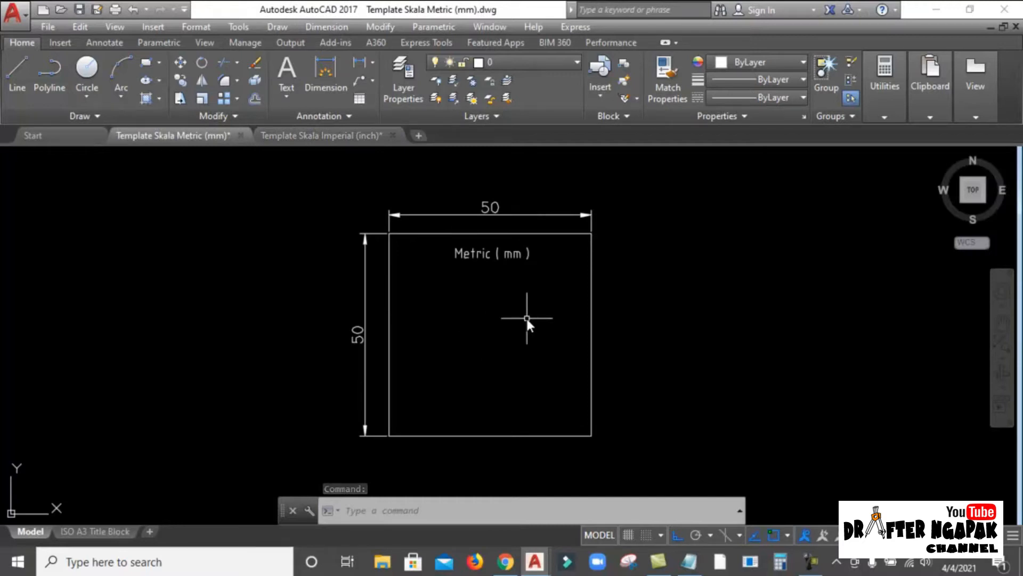
{"action": "type", "text": "UNIt"}
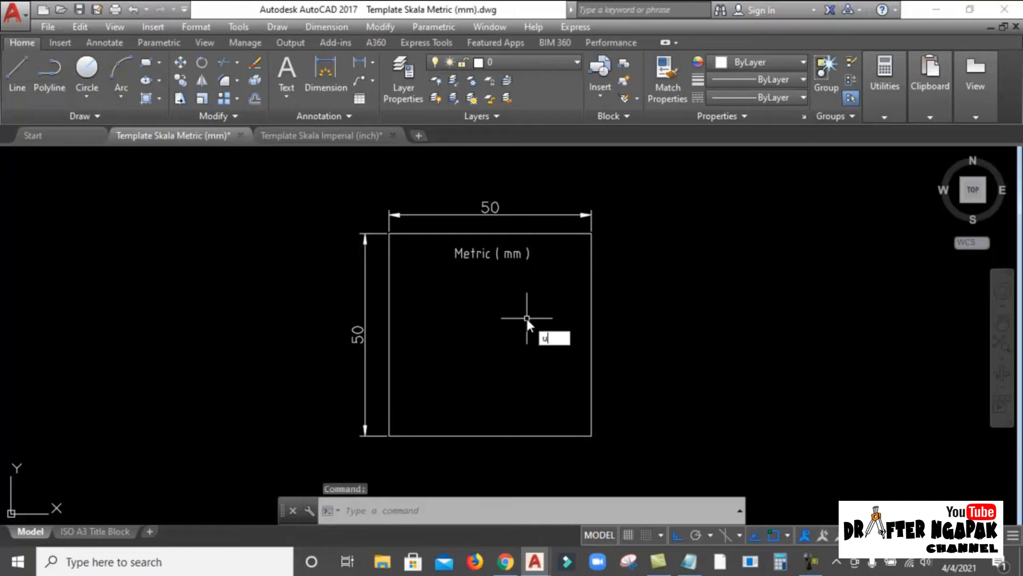
{"action": "type", "text": "S"}
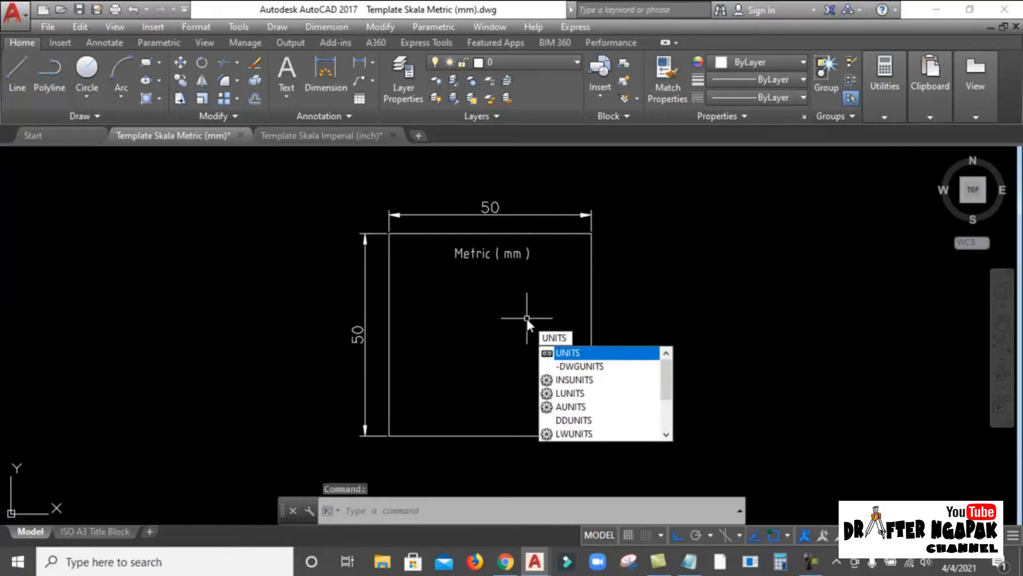
{"action": "key", "text": "Return"}
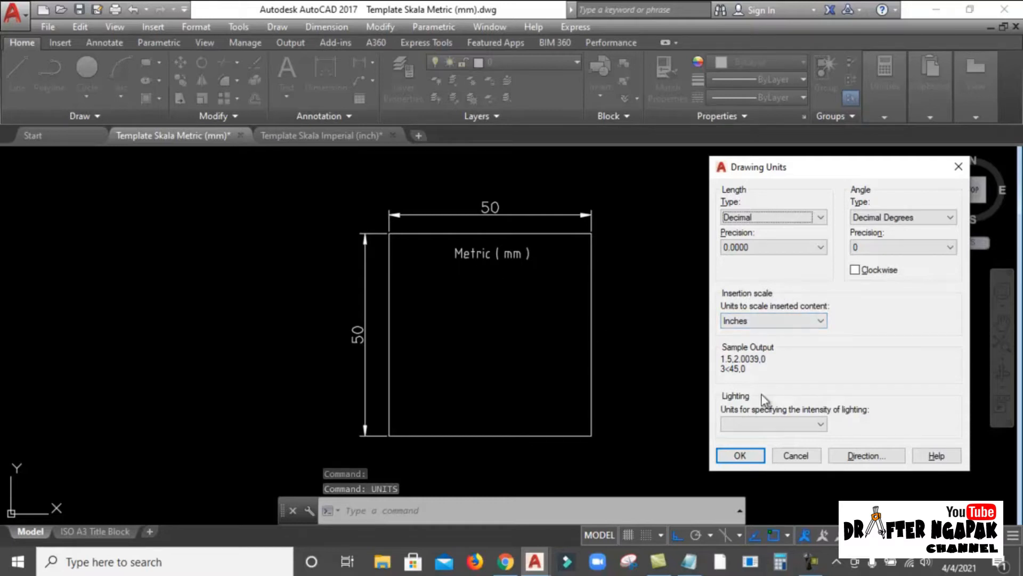
- Check the insertion scale unit list without changing it and move the Drawing Units dialog nearer to the square
{"action": "left_click", "coordinate": [821, 320]}
{"action": "left_click", "coordinate": [841, 321]}
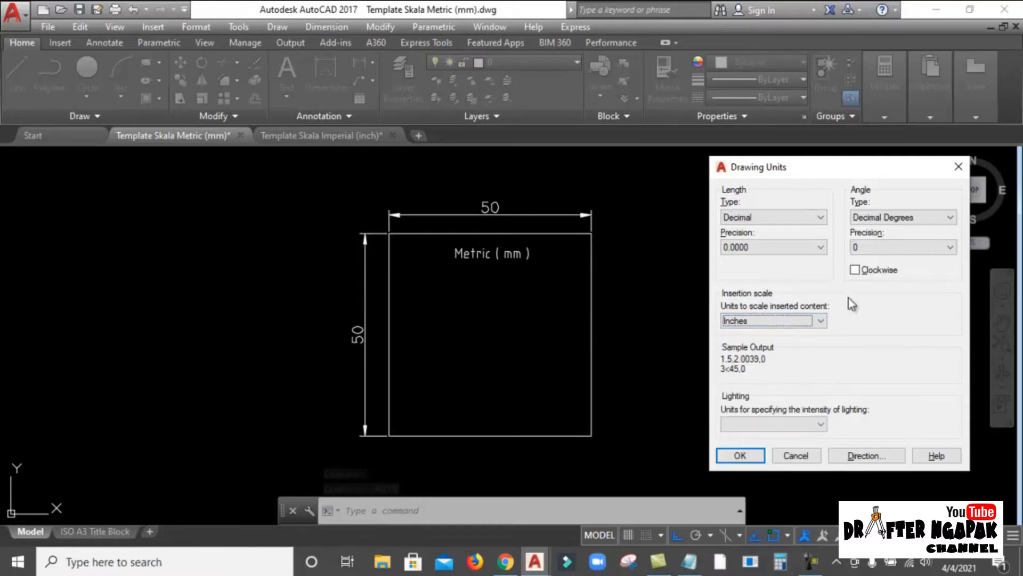
{"action": "mouse_move", "coordinate": [804, 168]}
{"action": "left_mouse_down"}
{"action": "mouse_move", "coordinate": [689, 164]}
{"action": "mouse_move", "coordinate": [726, 162]}
{"action": "left_mouse_up"}
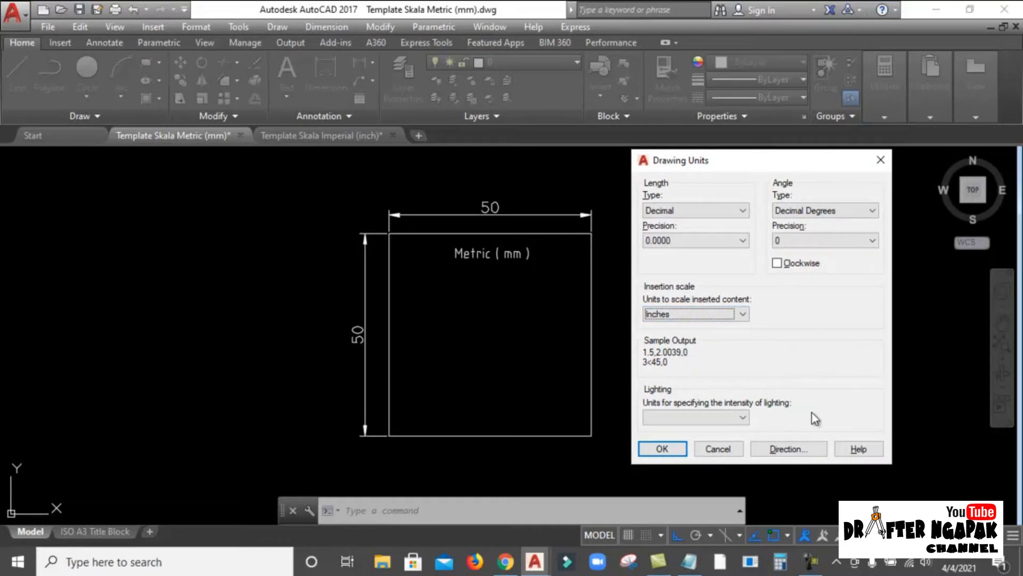
- Open the help page for the Drawing Units dialog and copy the first sentence of its Insertion Scale section
{"action": "left_click", "coordinate": [859, 450]}
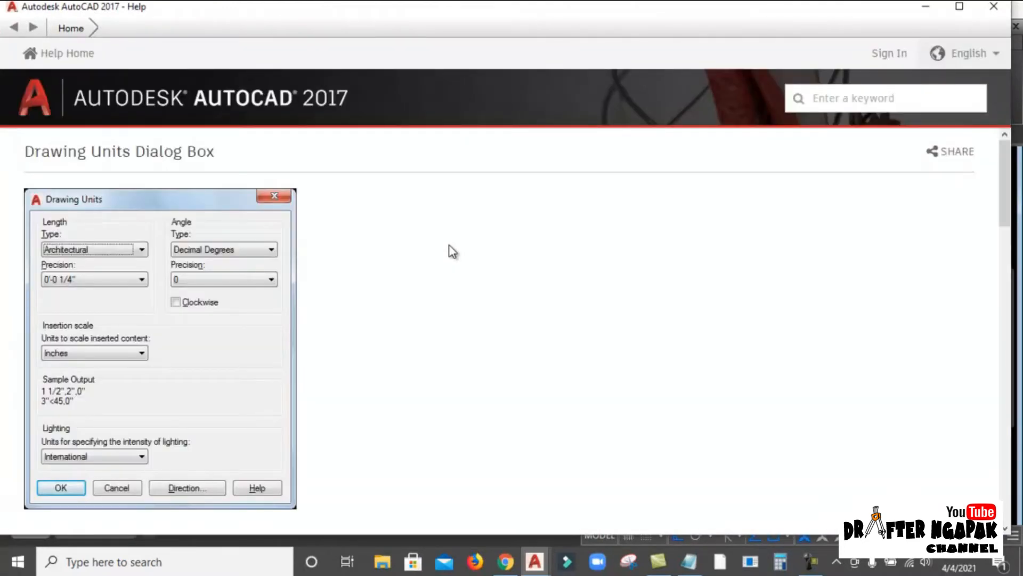
{"action": "scroll", "coordinate": [447, 256], "scroll_direction": "down", "scroll_amount": 7}
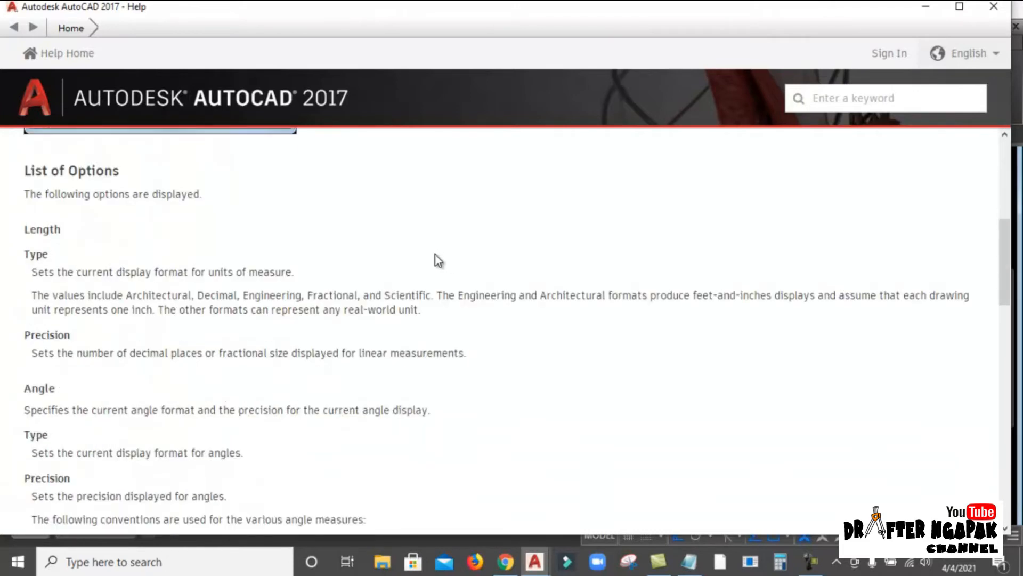
{"action": "scroll", "coordinate": [435, 254], "scroll_direction": "down", "scroll_amount": 7}
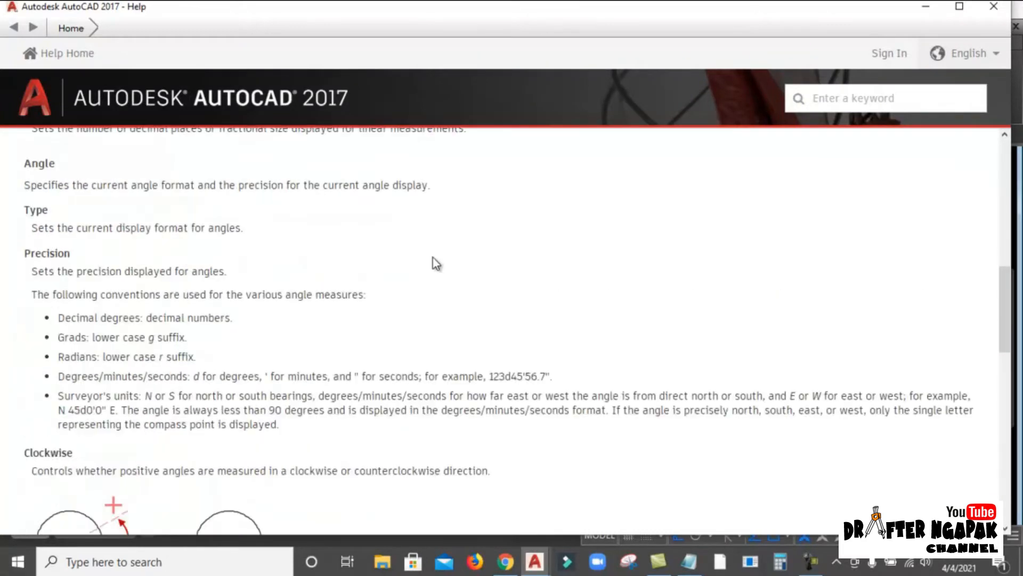
{"action": "scroll", "coordinate": [434, 259], "scroll_direction": "down", "scroll_amount": 4}
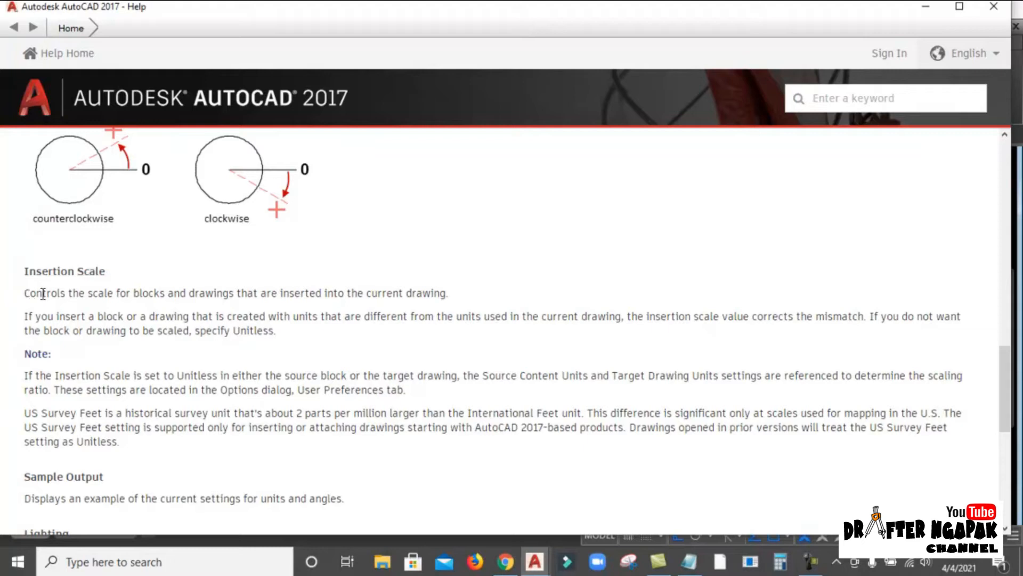
{"action": "left_click_drag", "start_coordinate": [27, 292], "coordinate": [464, 282]}
{"action": "key", "text": "ctrl+c"}
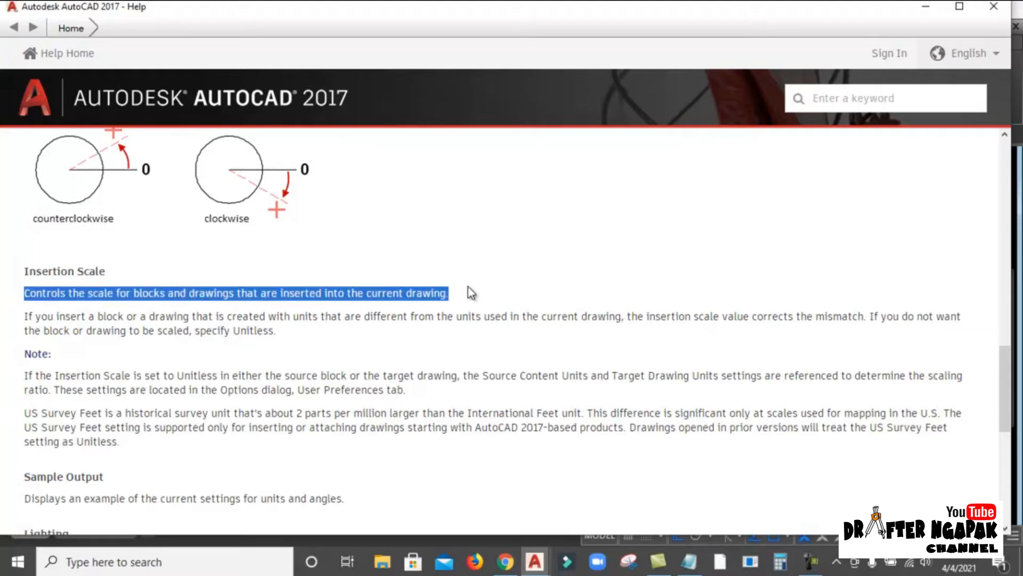
- Minimize the help window, switch to Chrome's translate page and run a Google search for "translate"
{"action": "left_click", "coordinate": [931, 9]}
{"action": "left_click", "coordinate": [505, 561]}
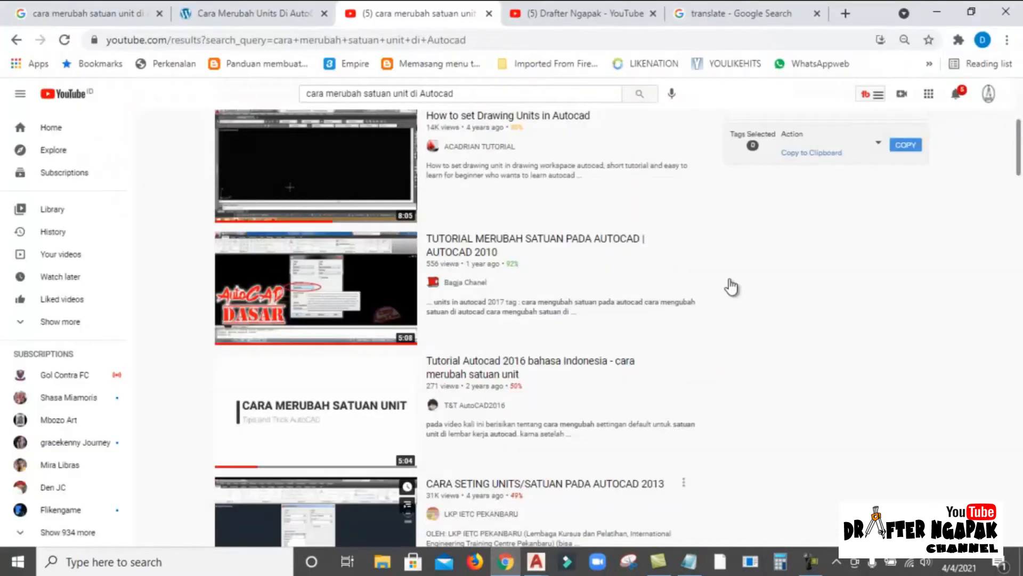
{"action": "left_click", "coordinate": [765, 11]}
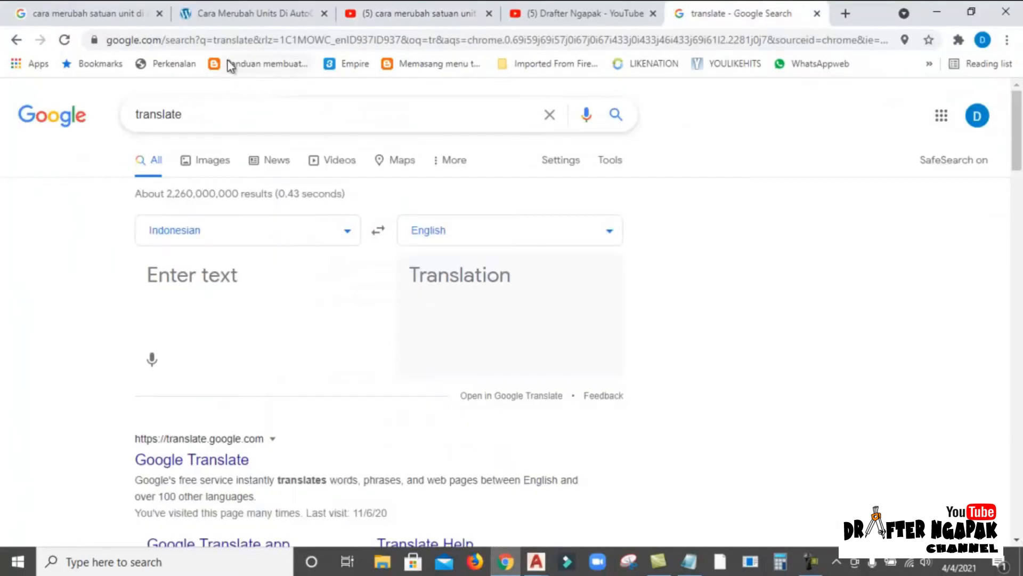
{"action": "left_click", "coordinate": [178, 37]}
{"action": "type", "text": "translate"}
{"action": "key", "text": "Return"}
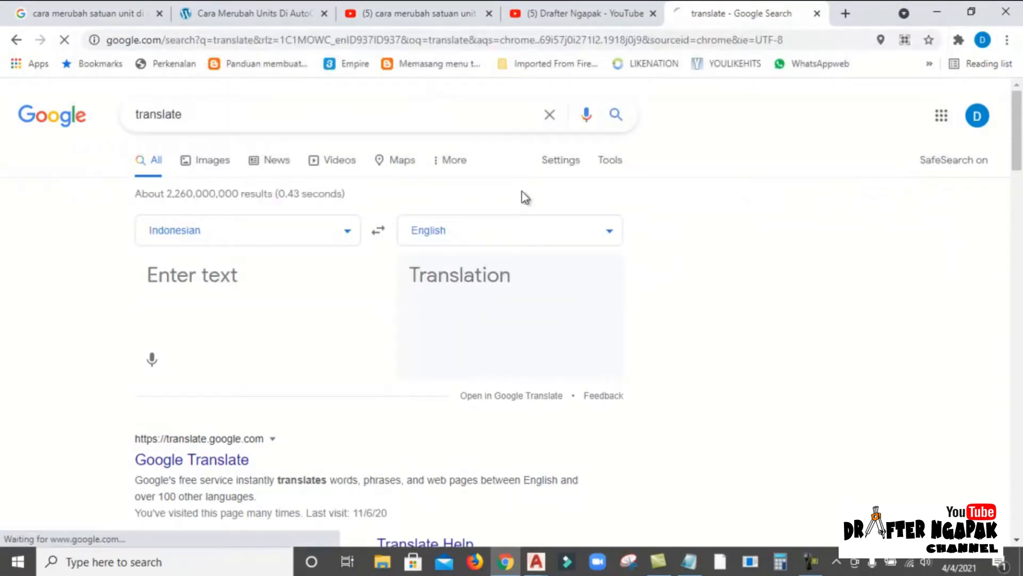
- Translate the copied Insertion Scale sentence from English to Indonesian
{"action": "left_click", "coordinate": [381, 232]}
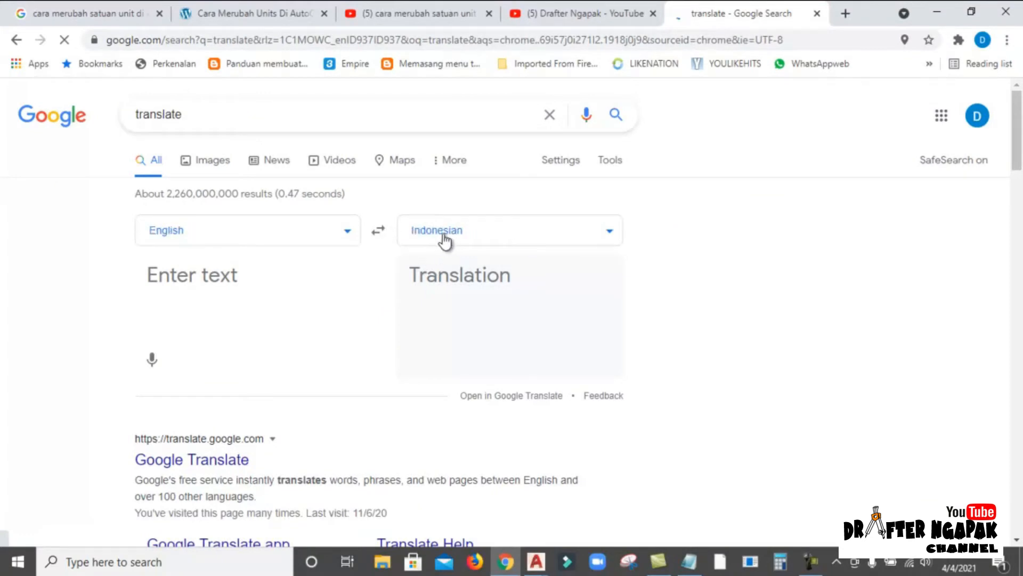
{"action": "left_click", "coordinate": [184, 287]}
{"action": "key", "text": "ctrl+v"}
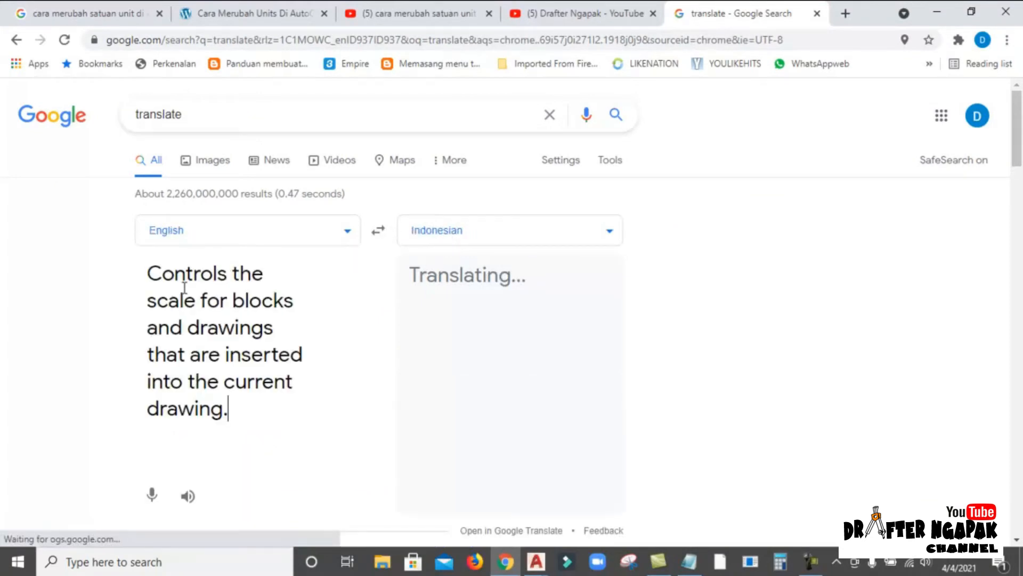
{"action": "scroll", "coordinate": [473, 236], "scroll_direction": "down", "scroll_amount": 2}
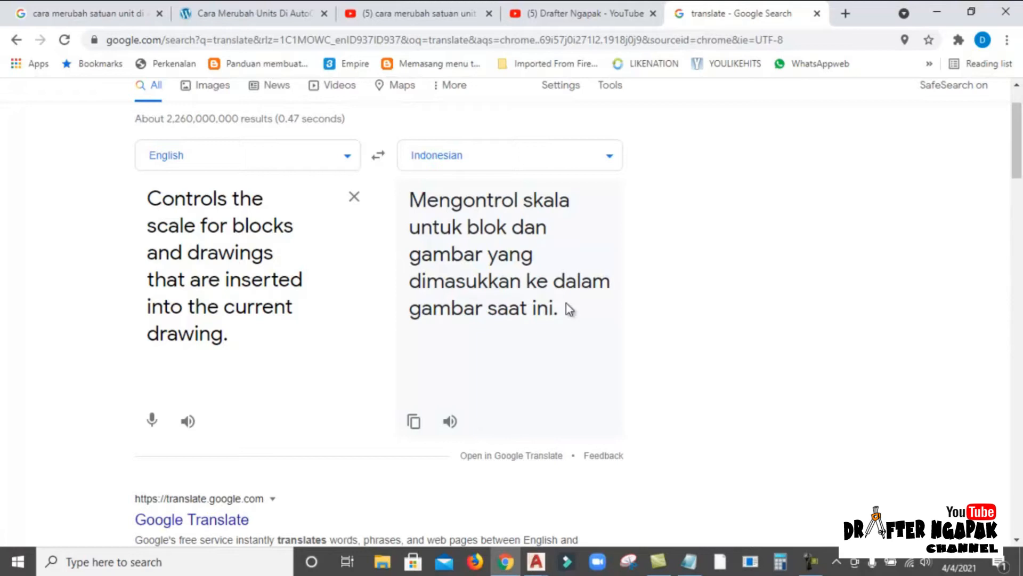
- Return to the Template Skala Metric (mm) drawing in AutoCAD and cancel the Drawing Units dialog
{"action": "left_click", "coordinate": [535, 562]}
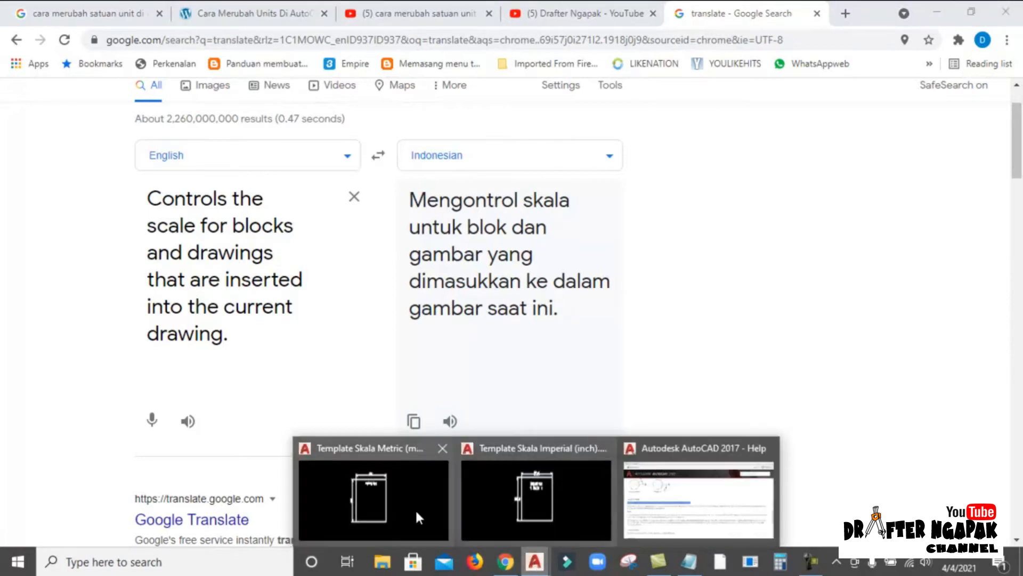
{"action": "left_click", "coordinate": [413, 507]}
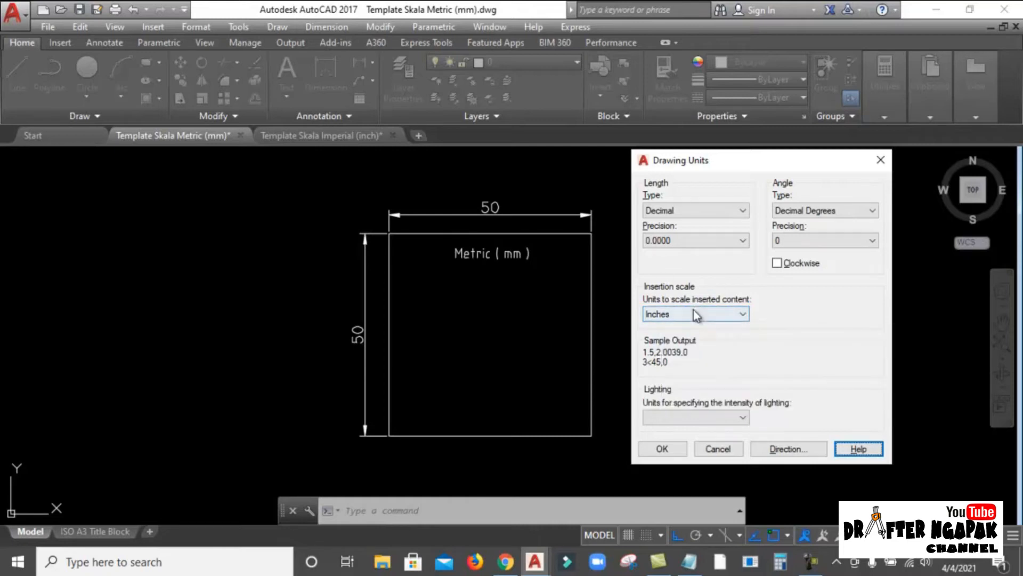
{"action": "left_click", "coordinate": [724, 448]}
{"action": "left_click", "coordinate": [596, 295]}
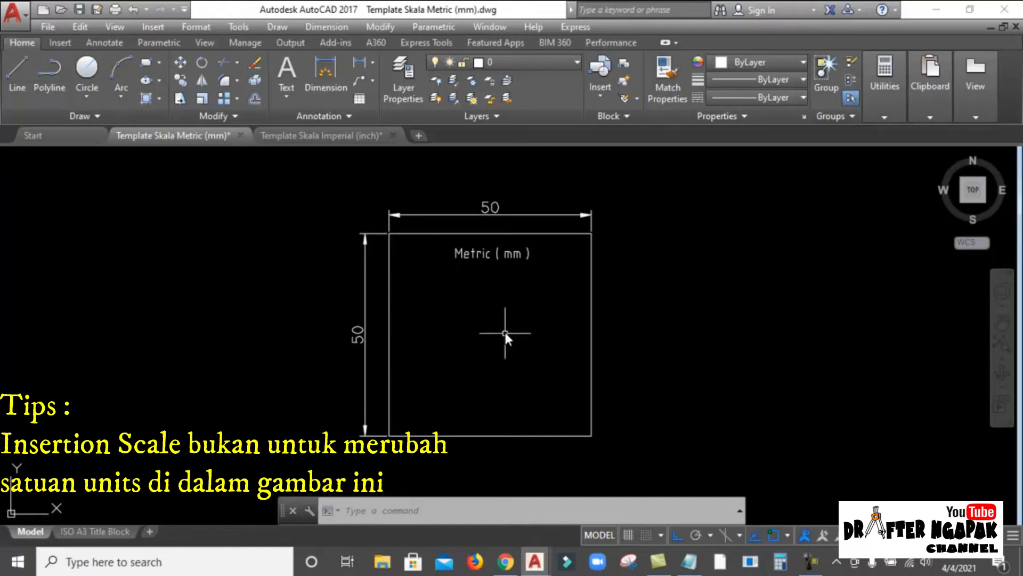
{"action": "scroll", "coordinate": [441, 299], "scroll_direction": "down", "scroll_amount": 1}
{"action": "scroll", "coordinate": [454, 278], "scroll_direction": "up", "scroll_amount": 1}
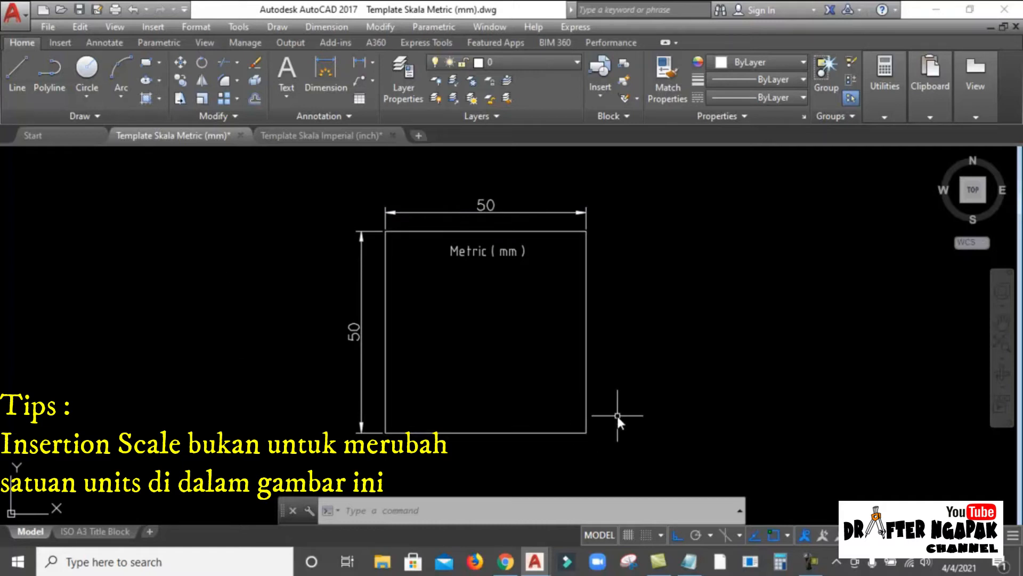
- Bring back the AutoCAD help window and select the second Insertion Scale paragraph, from "If you insert a block" to "specify Unitless."
{"action": "mouse_move", "coordinate": [535, 561]}
{"action": "left_click", "coordinate": [679, 501]}
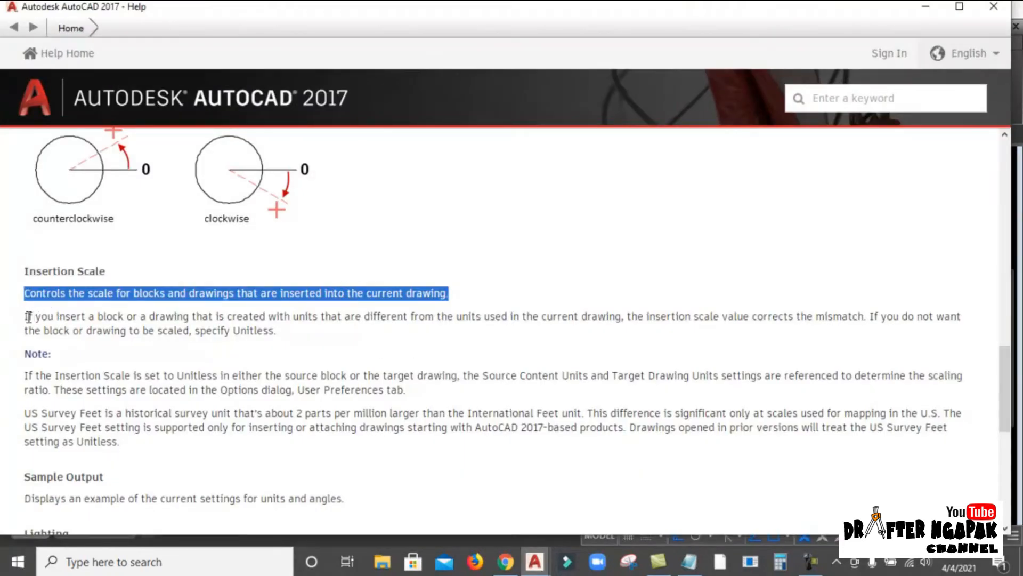
{"action": "left_click_drag", "start_coordinate": [26, 317], "coordinate": [277, 336]}
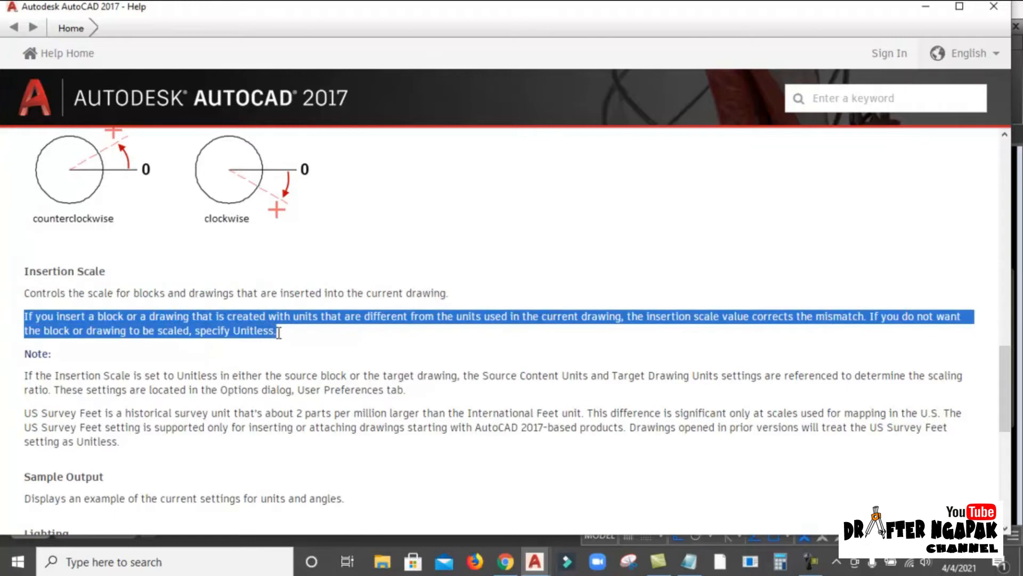
- Switch to Chrome and replace the translator's source text with the second Insertion Scale paragraph to get its Indonesian translation
{"action": "left_click", "coordinate": [505, 561]}
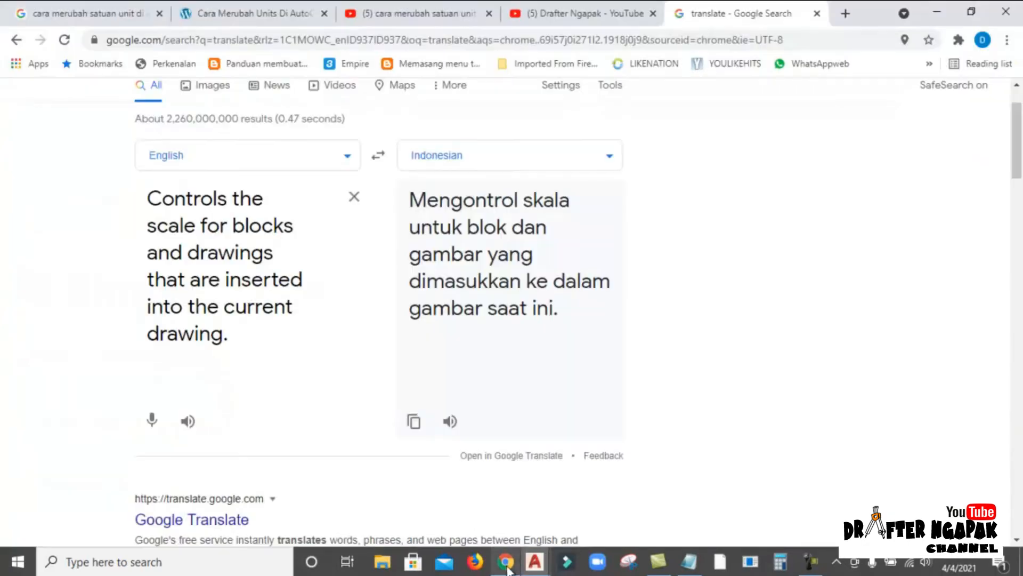
{"action": "left_click", "coordinate": [354, 198]}
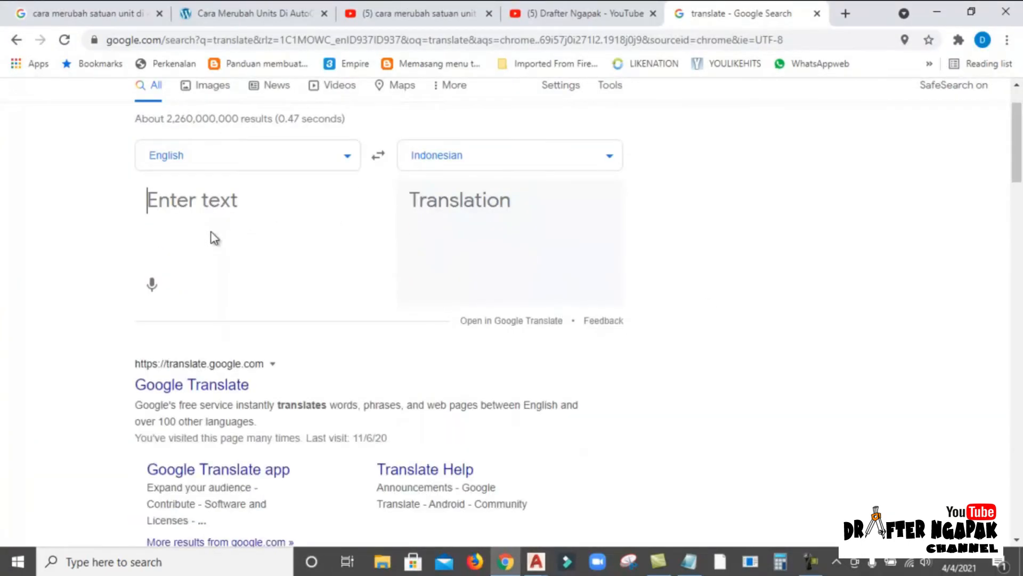
{"action": "type", "text": "If you insert a block or a drawing that is created with units that are different from the units used in the current drawing, the insertion scale value corrects the mismatch. If you do not want the block or drawing scaled when inserted, specify Unitless."}
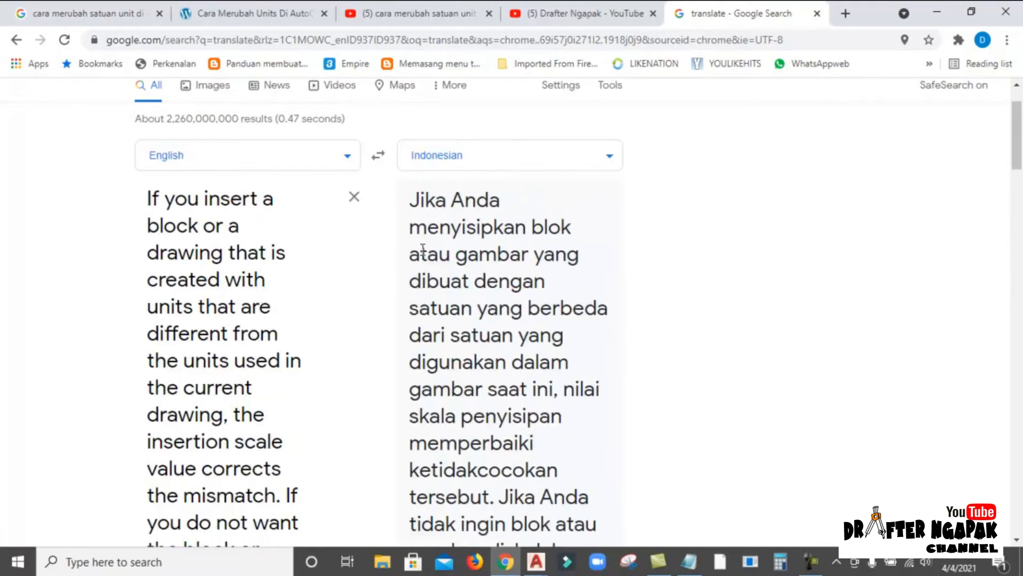
- Read the full Indonesian translation of the second Insertion Scale paragraph, then switch back to the AutoCAD help page
{"action": "scroll", "coordinate": [490, 229], "scroll_direction": "down", "scroll_amount": 1}
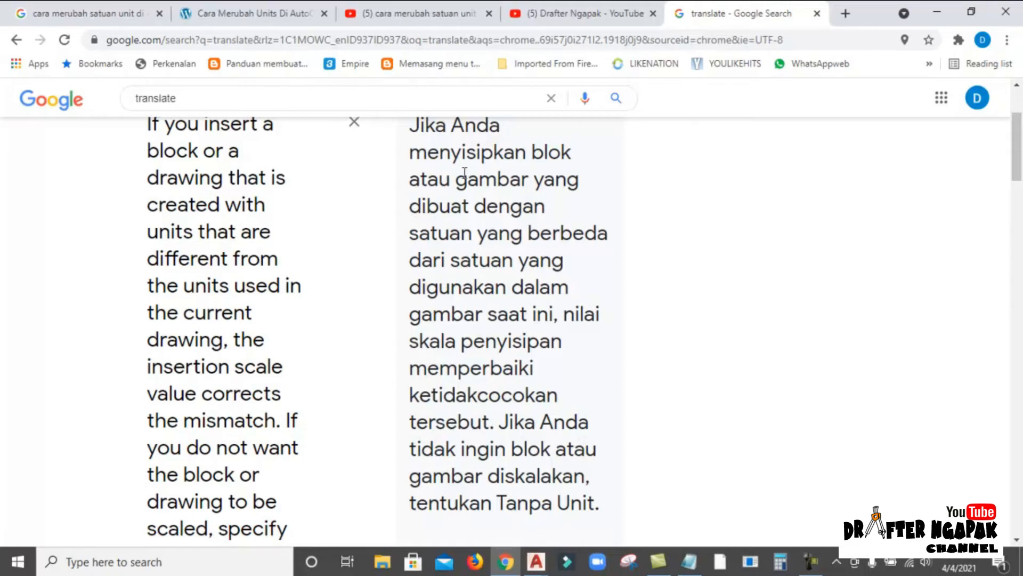
{"action": "scroll", "coordinate": [463, 176], "scroll_direction": "up", "scroll_amount": 1}
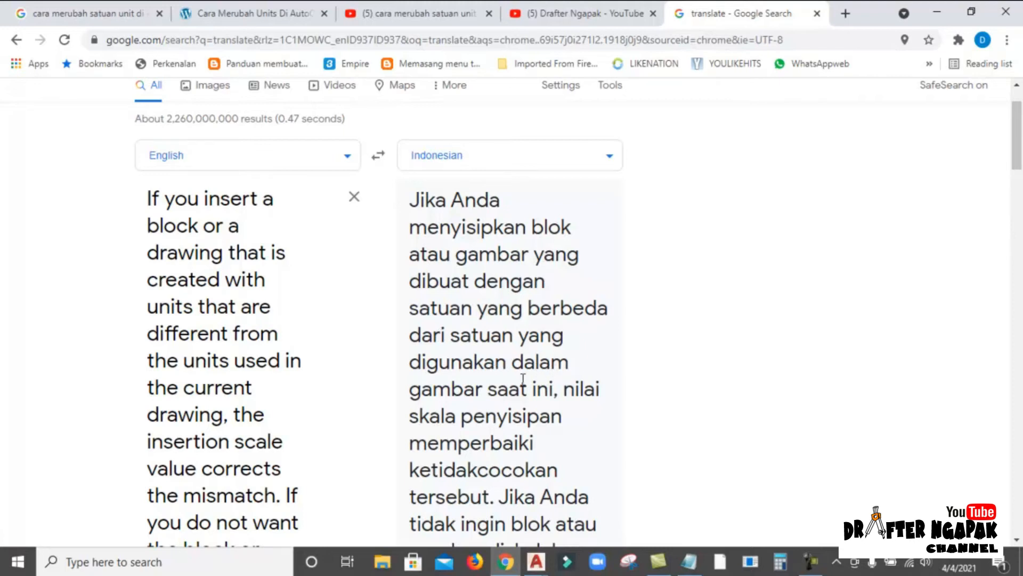
{"action": "scroll", "coordinate": [526, 381], "scroll_direction": "down", "scroll_amount": 1}
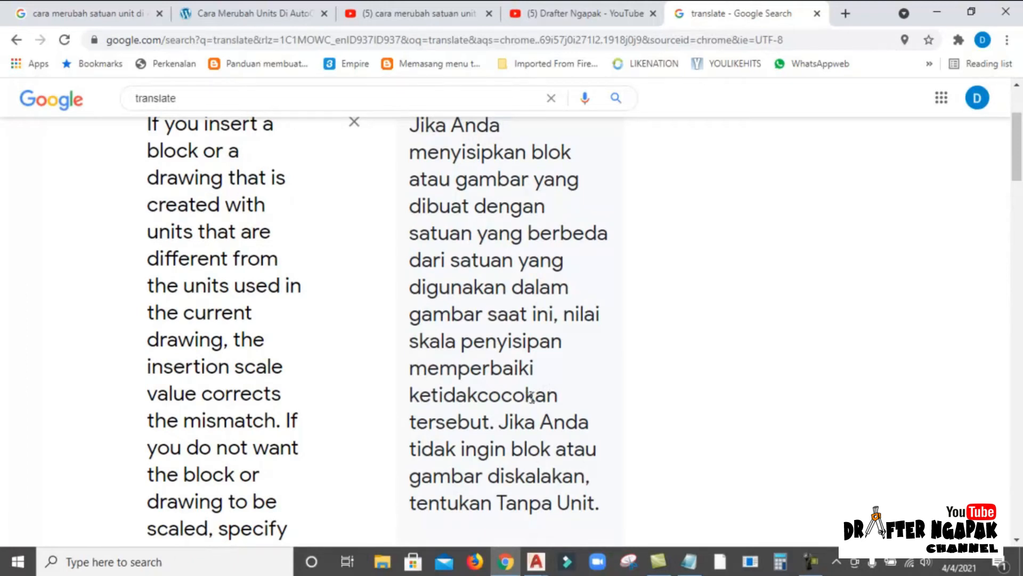
{"action": "scroll", "coordinate": [530, 380], "scroll_direction": "down", "scroll_amount": 1}
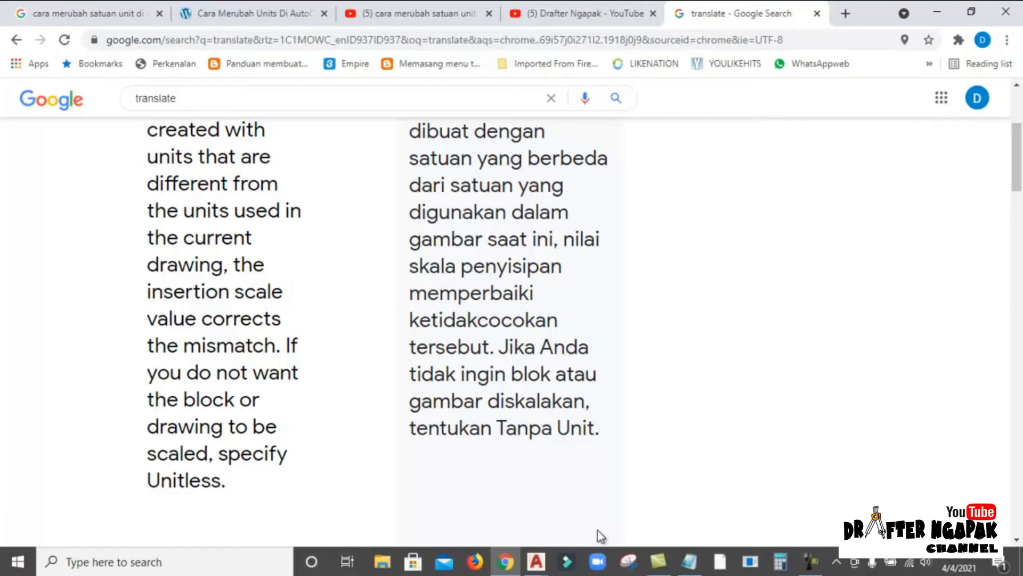
{"action": "mouse_move", "coordinate": [537, 564]}
{"action": "left_click", "coordinate": [607, 468]}
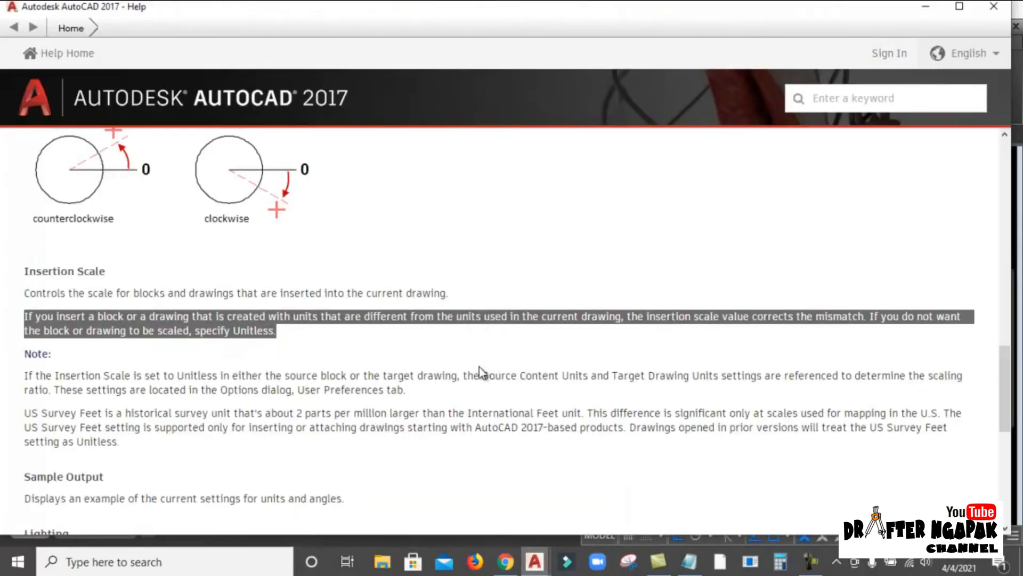
{"action": "scroll", "coordinate": [416, 362], "scroll_direction": "down", "scroll_amount": 1}
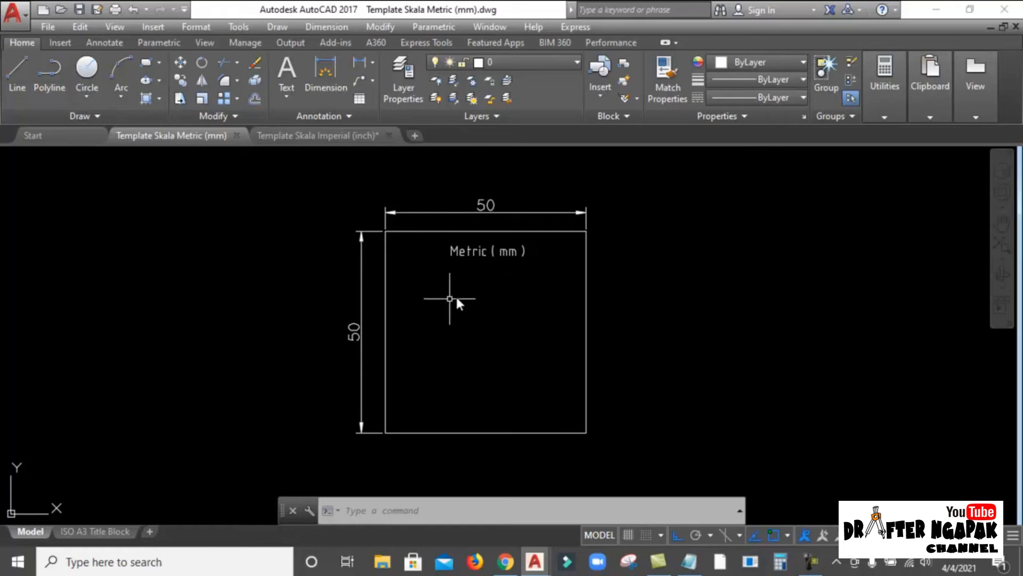
- In the Template Skala Metric (mm) drawing, set the Drawing Units insertion scale to Inches and apply it
{"action": "middle_click_drag", "start_coordinate": [542, 281], "coordinate": [514, 271]}
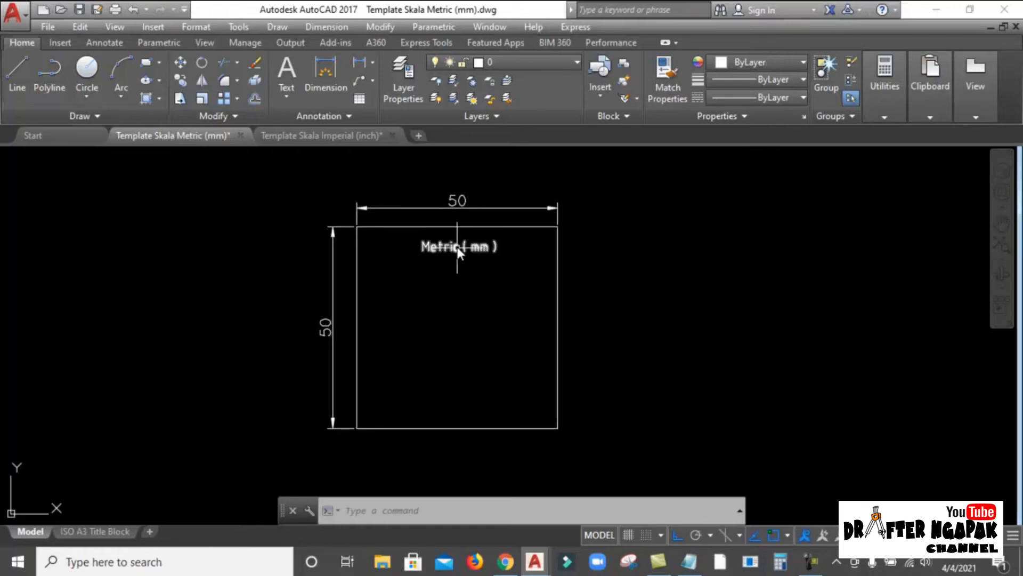
{"action": "middle_click_drag", "start_coordinate": [536, 254], "coordinate": [429, 258]}
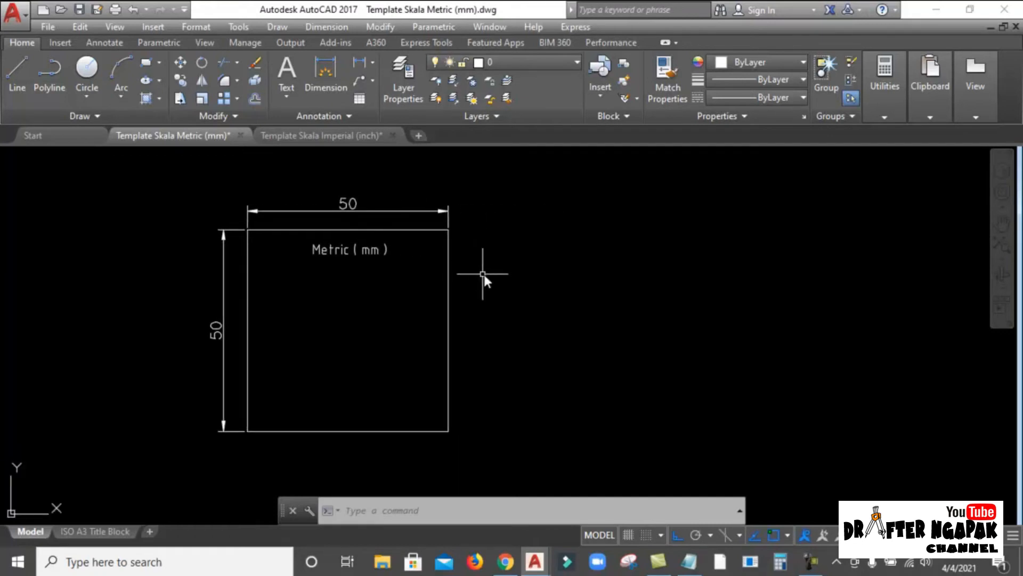
{"action": "type", "text": "UNITS"}
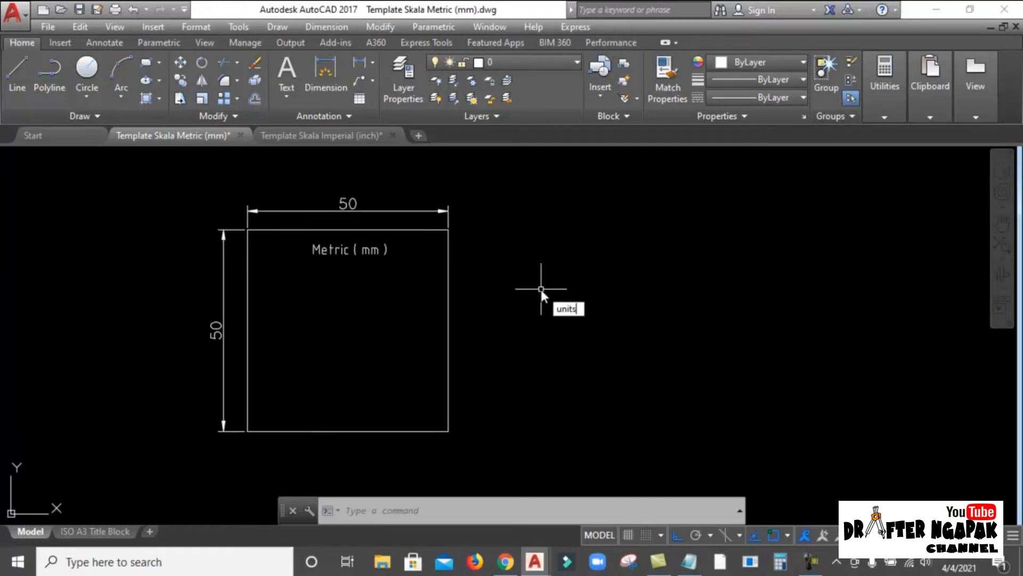
{"action": "key", "text": "Return"}
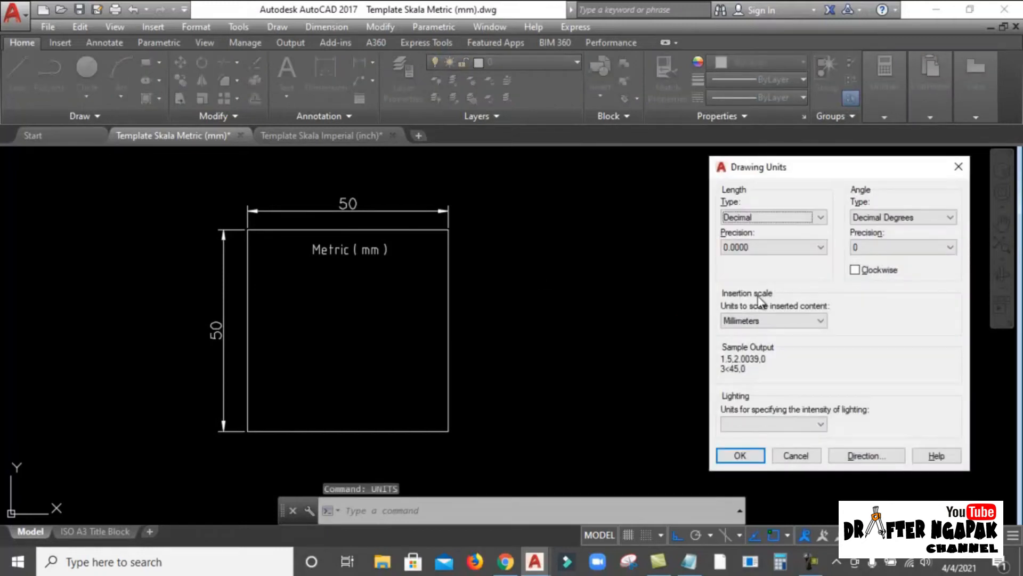
{"action": "left_click", "coordinate": [788, 320]}
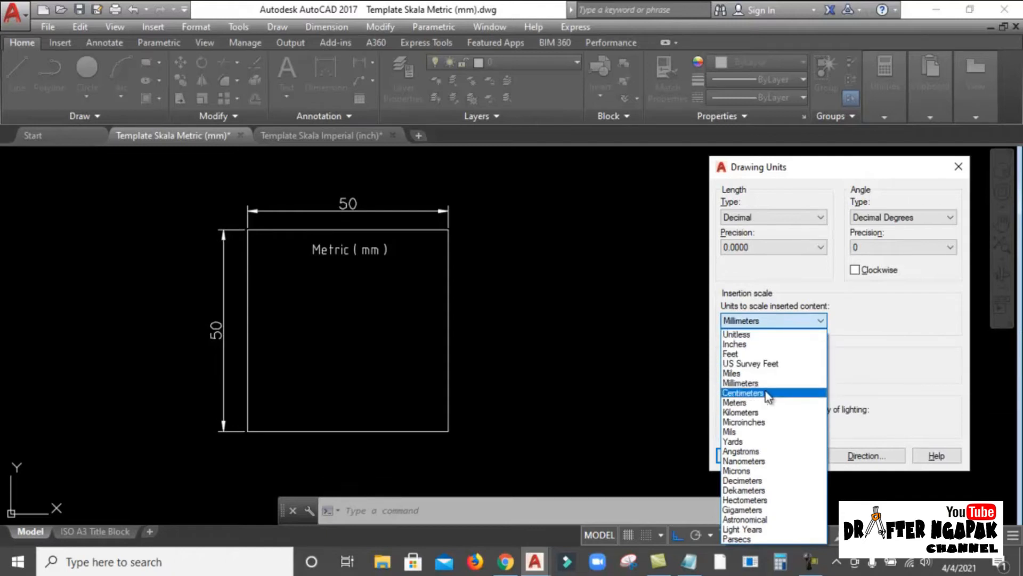
{"action": "left_click", "coordinate": [762, 346]}
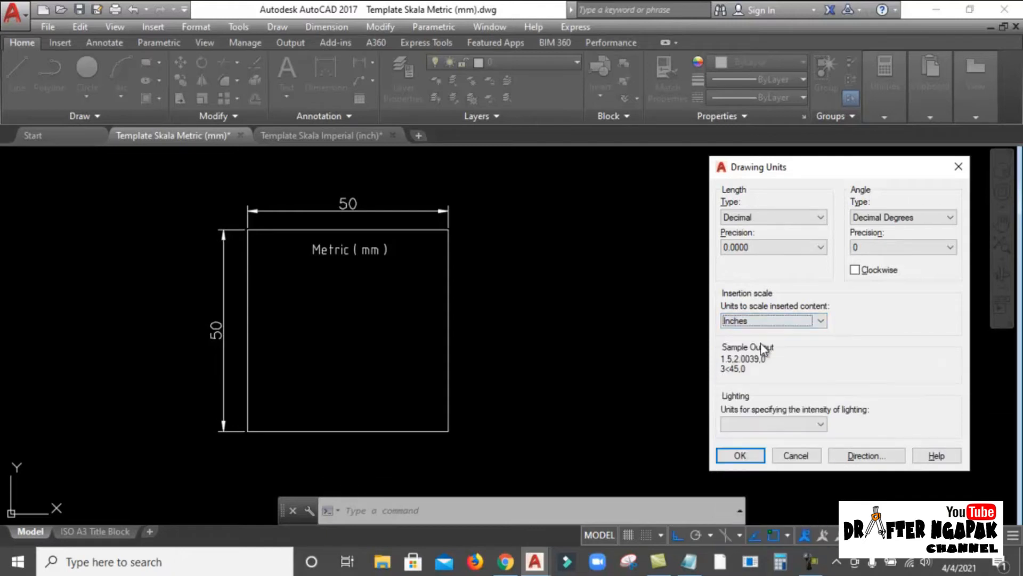
{"action": "left_click", "coordinate": [738, 456]}
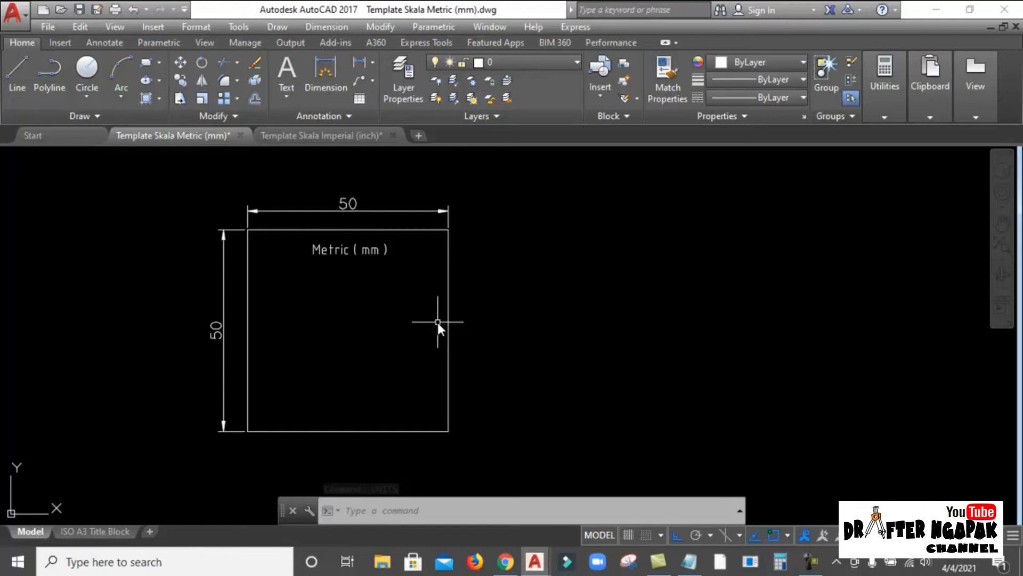
{"action": "scroll", "coordinate": [437, 322], "scroll_direction": "down", "scroll_amount": 5}
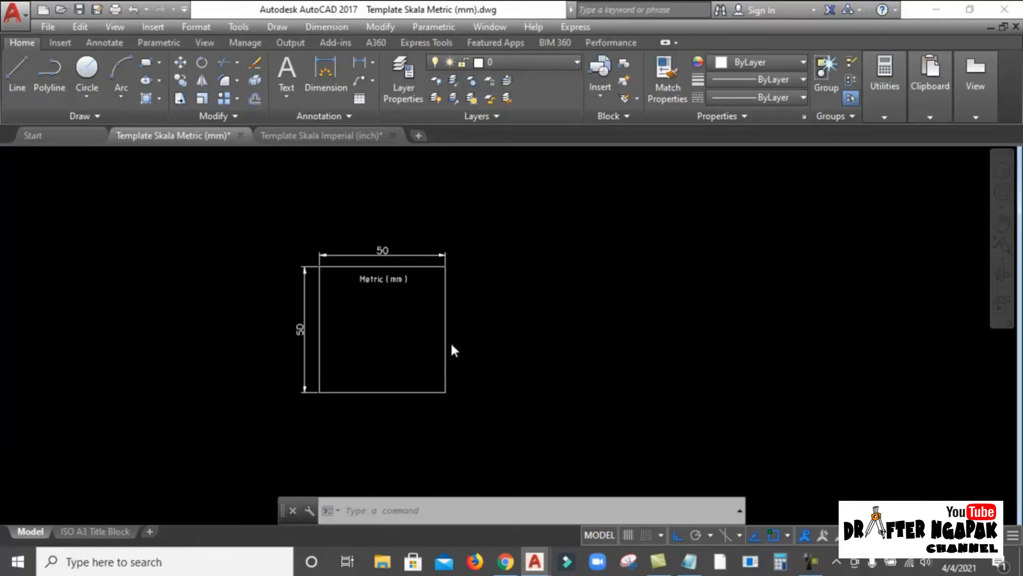
{"action": "scroll", "coordinate": [443, 348], "scroll_direction": "up", "scroll_amount": 5}
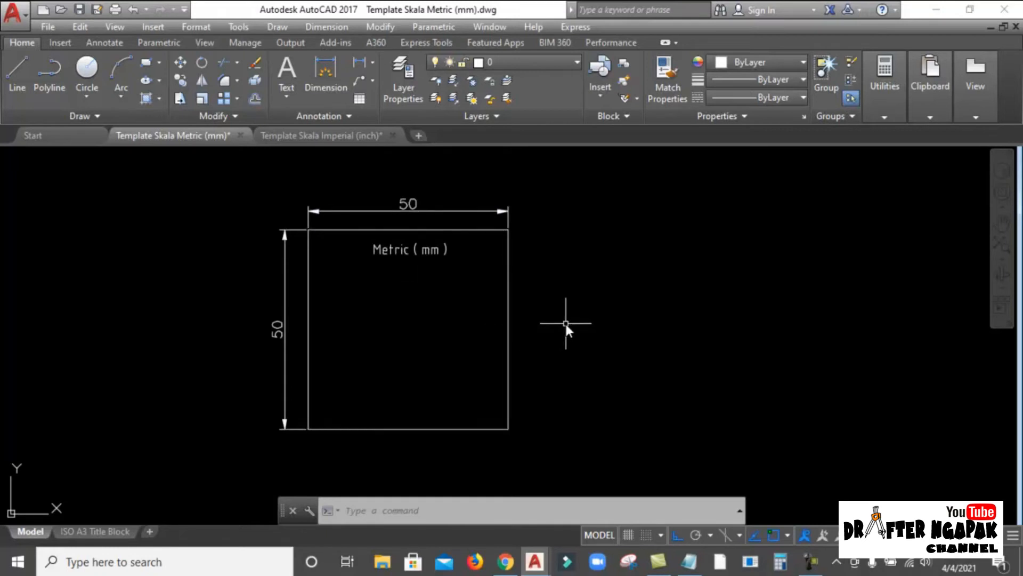
{"action": "mouse_move", "coordinate": [565, 321]}
{"action": "middle_mouse_down"}
{"action": "mouse_move", "coordinate": [573, 291]}
{"action": "mouse_move", "coordinate": [552, 292]}
{"action": "middle_mouse_up"}
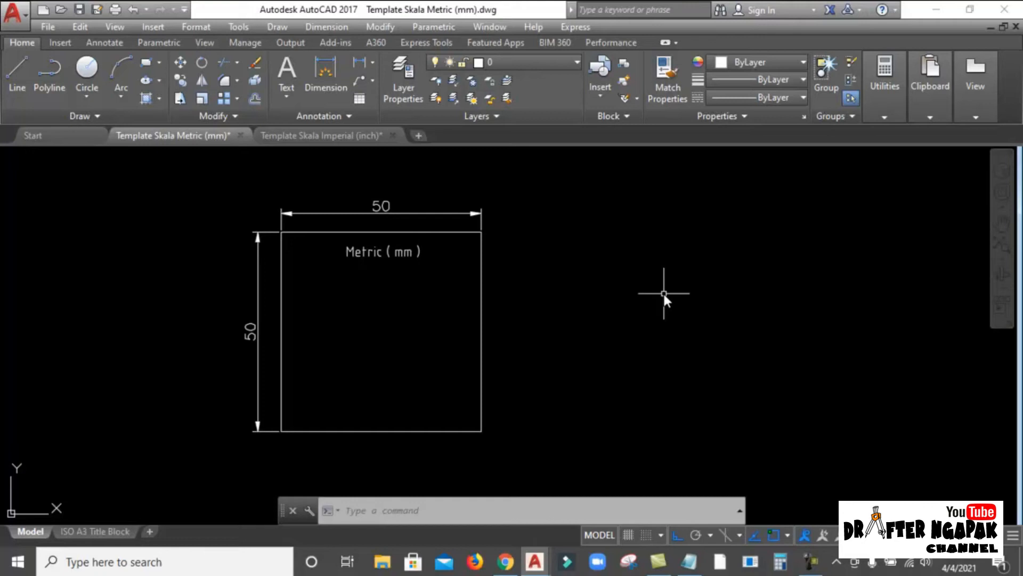
{"action": "type", "text": "-V"}
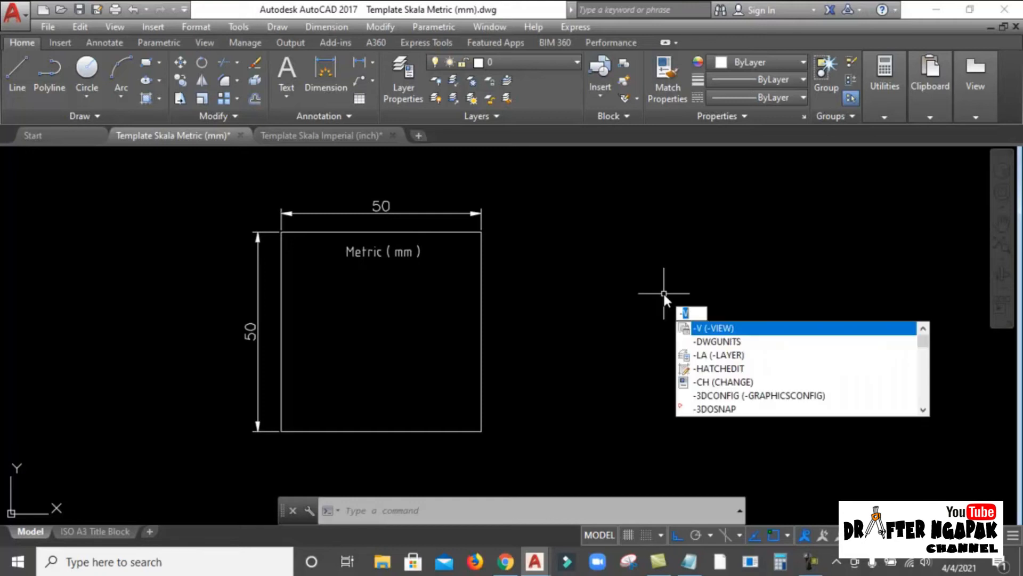
{"action": "left_click", "coordinate": [723, 340]}
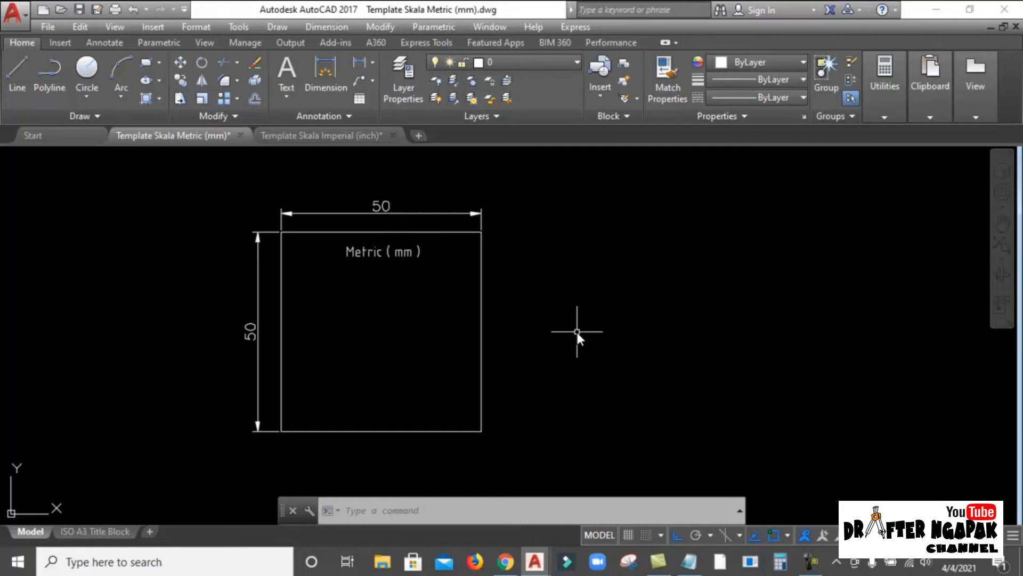
- Convert the drawing to Inches with -DWGUNITS, accepting the defaults for display, precision, scaling inserted and existing objects, matching INSUNITS and including paper space
{"action": "type", "text": "-V"}
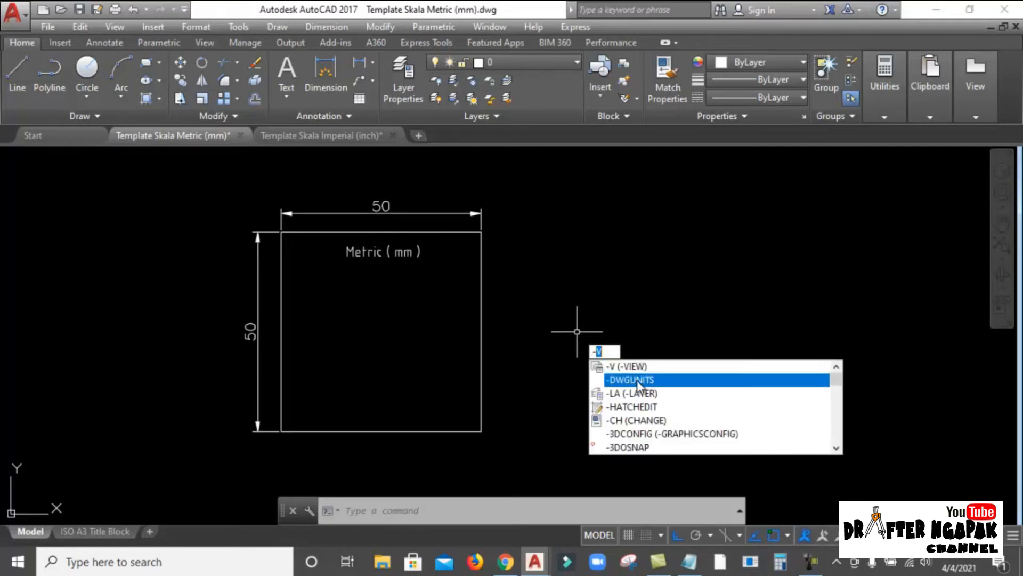
{"action": "left_click", "coordinate": [671, 379]}
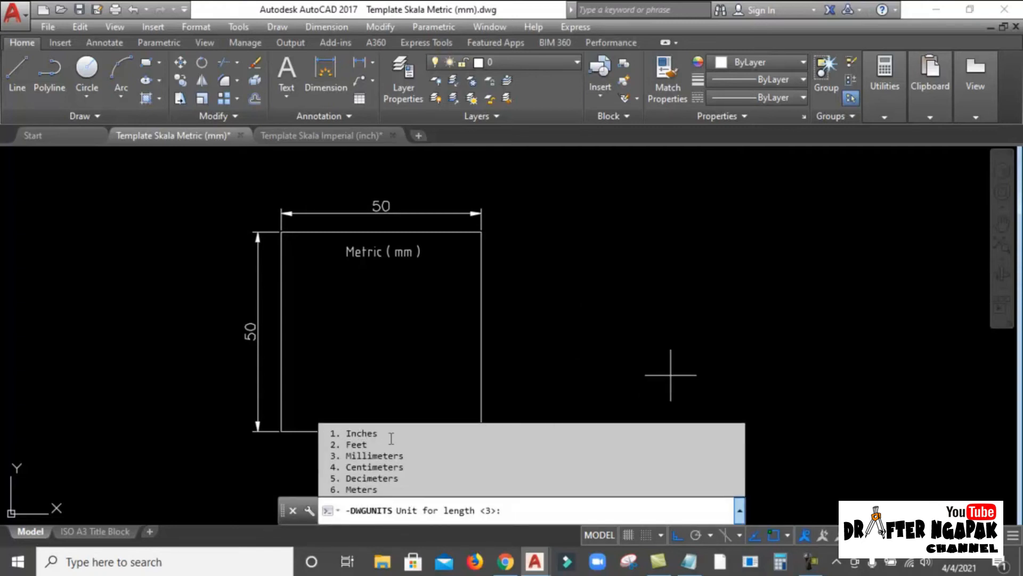
{"action": "type", "text": "1"}
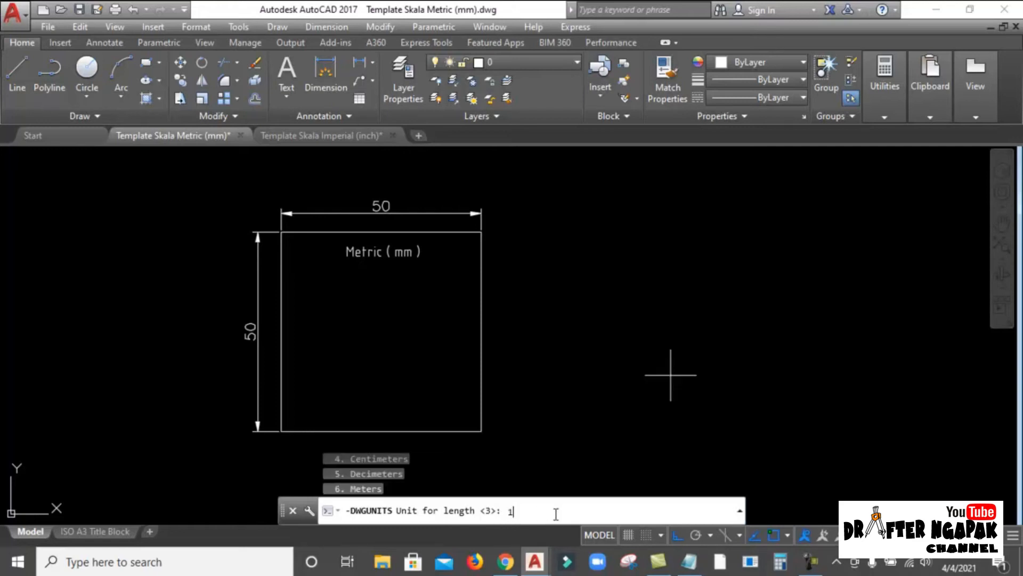
{"action": "key", "text": "Return"}
{"action": "key", "text": "Return"}
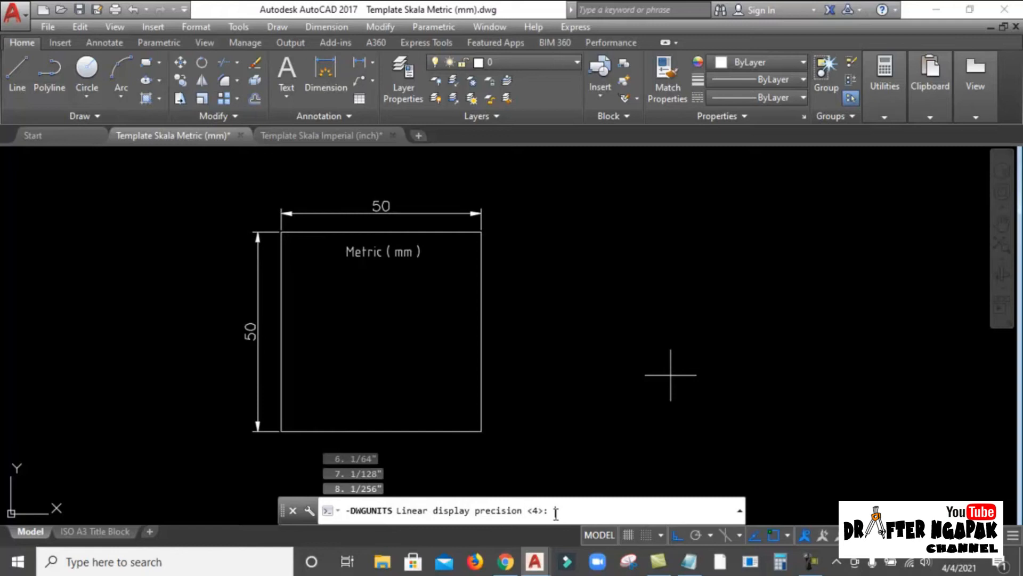
{"action": "key", "text": "Return"}
{"action": "key", "text": "Return"}
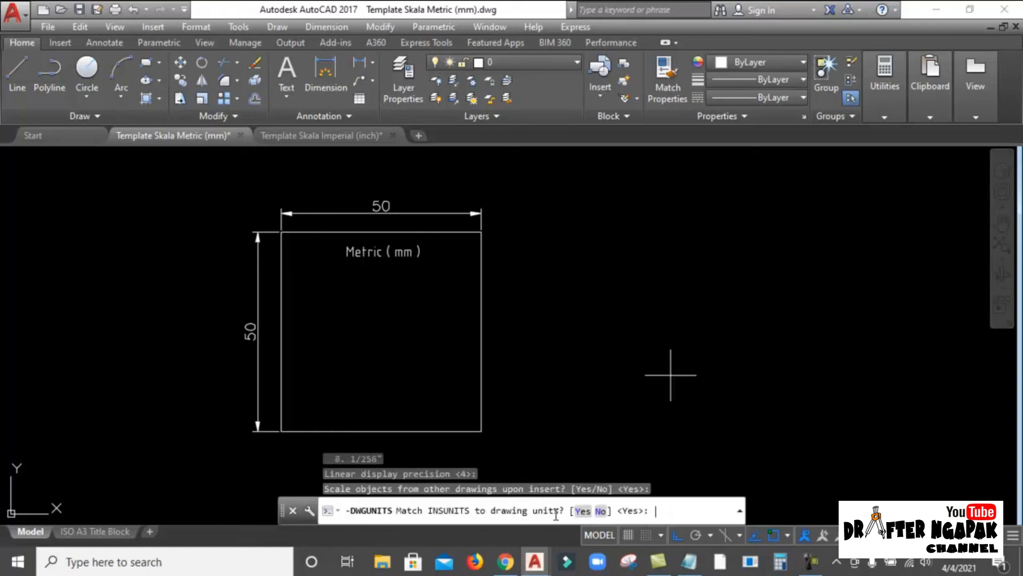
{"action": "key", "text": "Return"}
{"action": "key", "text": "Return"}
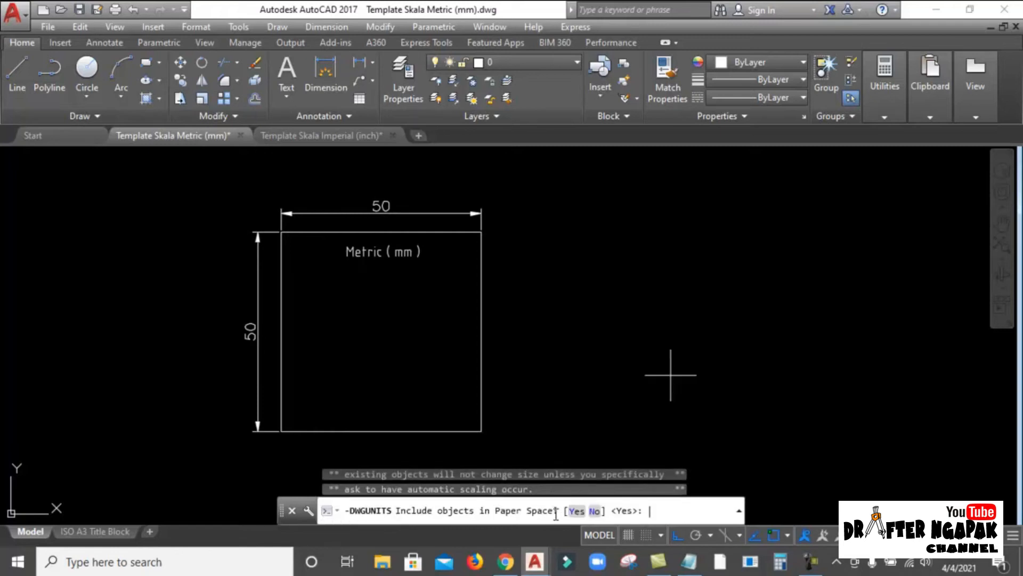
{"action": "key", "text": "Return"}
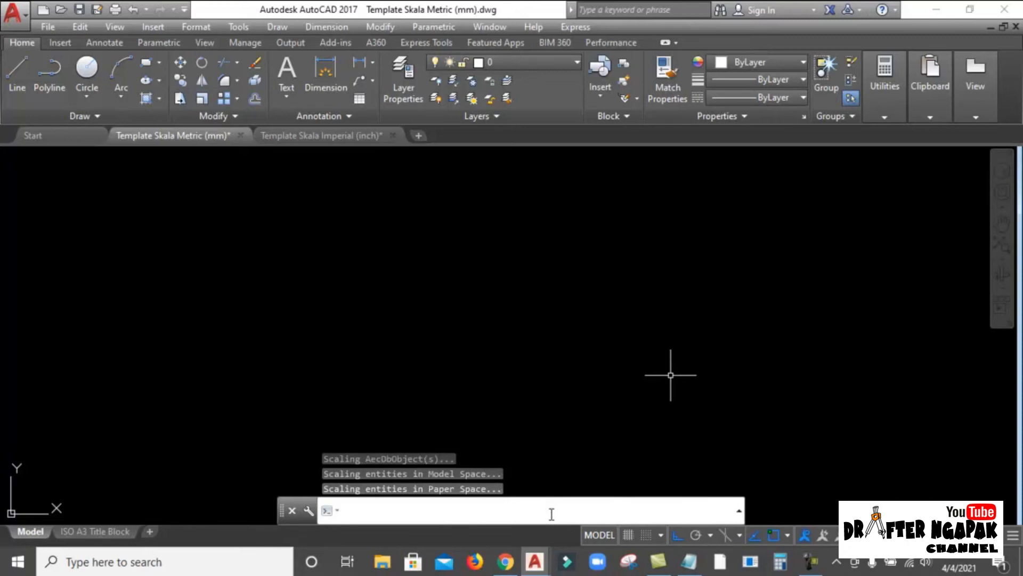
- Zoom to the whole drawing and examine the dimensions of the converted Metric ( mm ) square
{"action": "type", "text": "z"}
{"action": "key", "text": "Return"}
{"action": "type", "text": "a"}
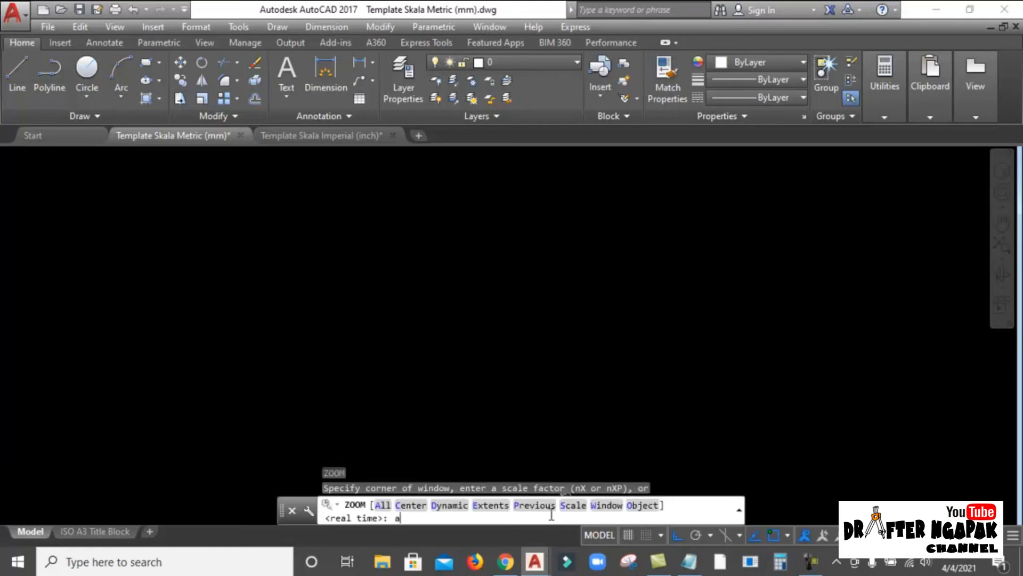
{"action": "key", "text": "Return"}
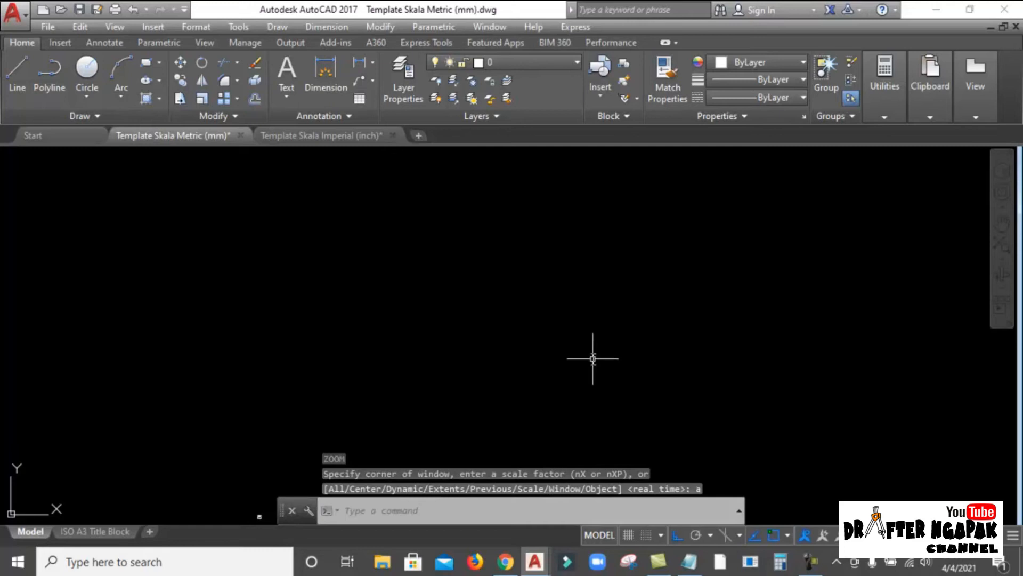
{"action": "scroll", "coordinate": [469, 360], "scroll_direction": "up", "scroll_amount": 10}
{"action": "middle_click_drag", "start_coordinate": [617, 319], "coordinate": [510, 350]}
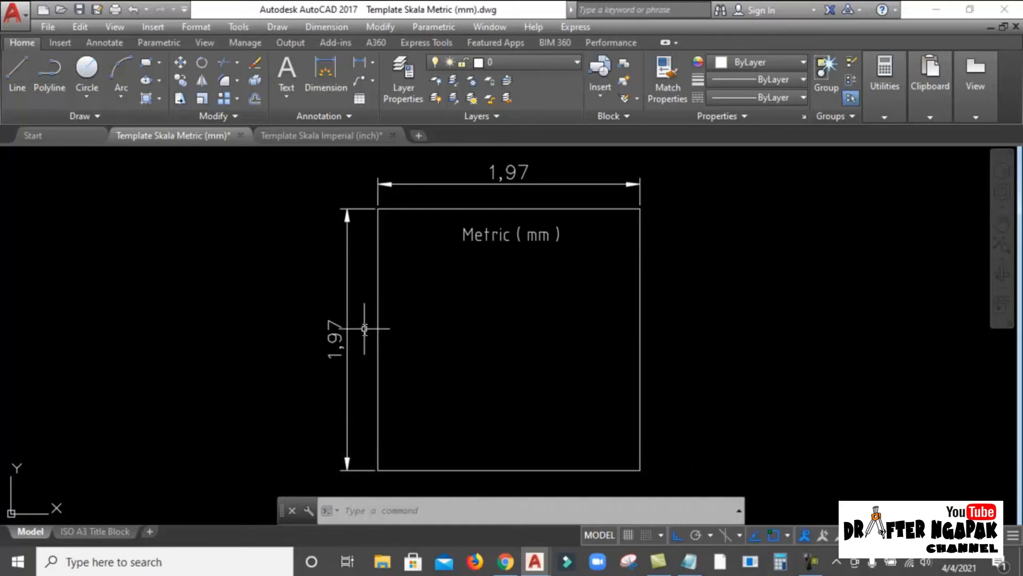
- Switch to Chrome and search Google for "converter unit" in the unit-change search results page
{"action": "left_click", "coordinate": [508, 566]}
{"action": "left_click_drag", "start_coordinate": [227, 482], "coordinate": [134, 115]}
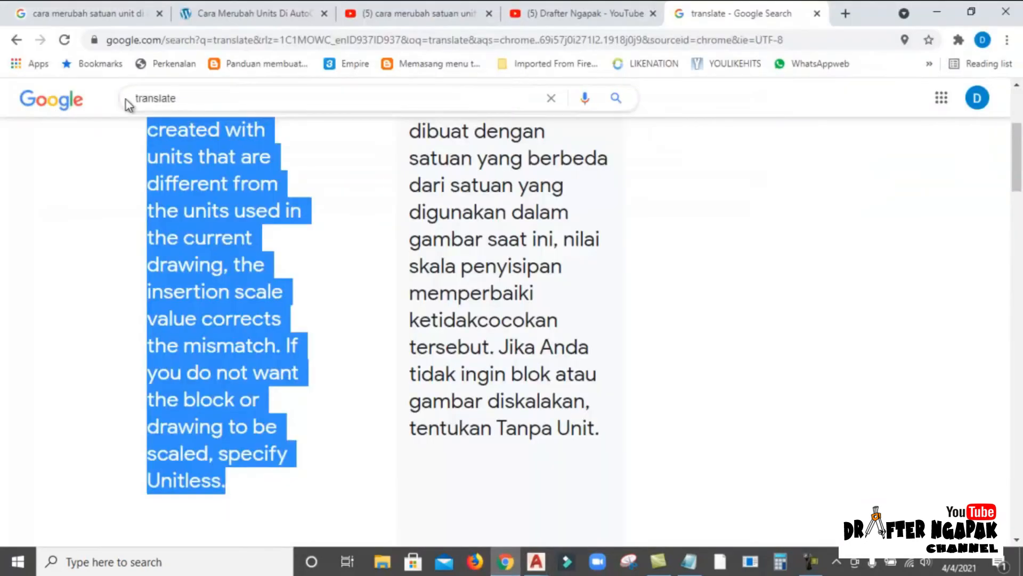
{"action": "left_click", "coordinate": [87, 13]}
{"action": "scroll", "coordinate": [165, 175], "scroll_direction": "up", "scroll_amount": 2}
{"action": "left_click", "coordinate": [150, 153]}
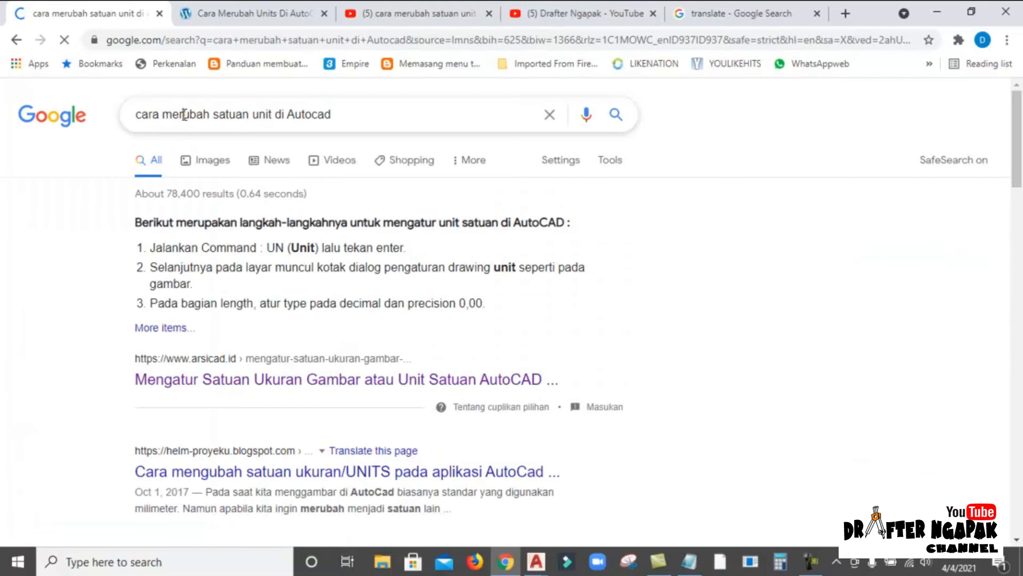
{"action": "left_click", "coordinate": [292, 134]}
{"action": "type", "text": "converter"}
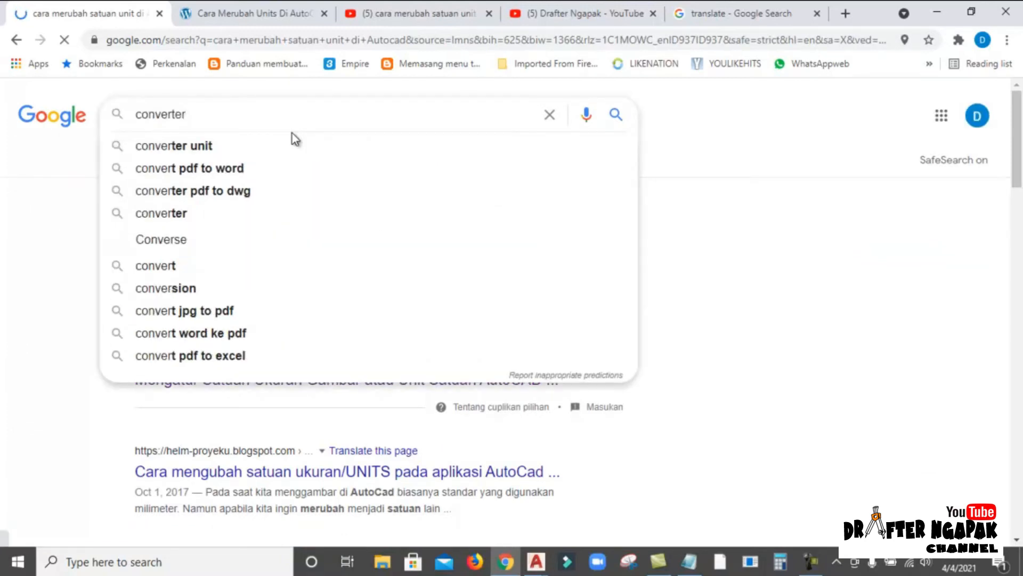
{"action": "type", "text": " unit"}
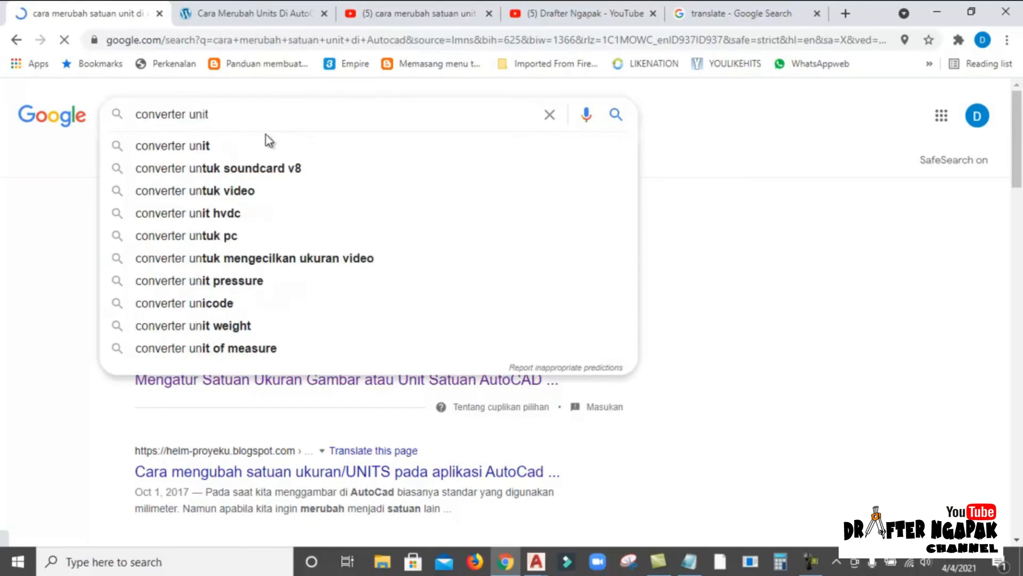
{"action": "left_click", "coordinate": [196, 145]}
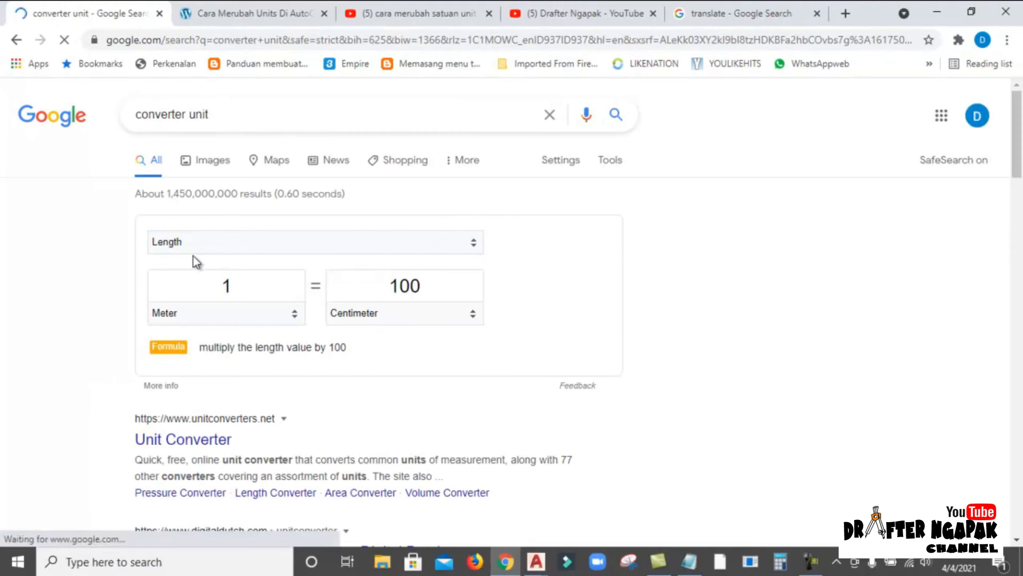
- Set the Google length converter to Millimetre and Inch and convert 50 mm
{"action": "left_click", "coordinate": [297, 315]}
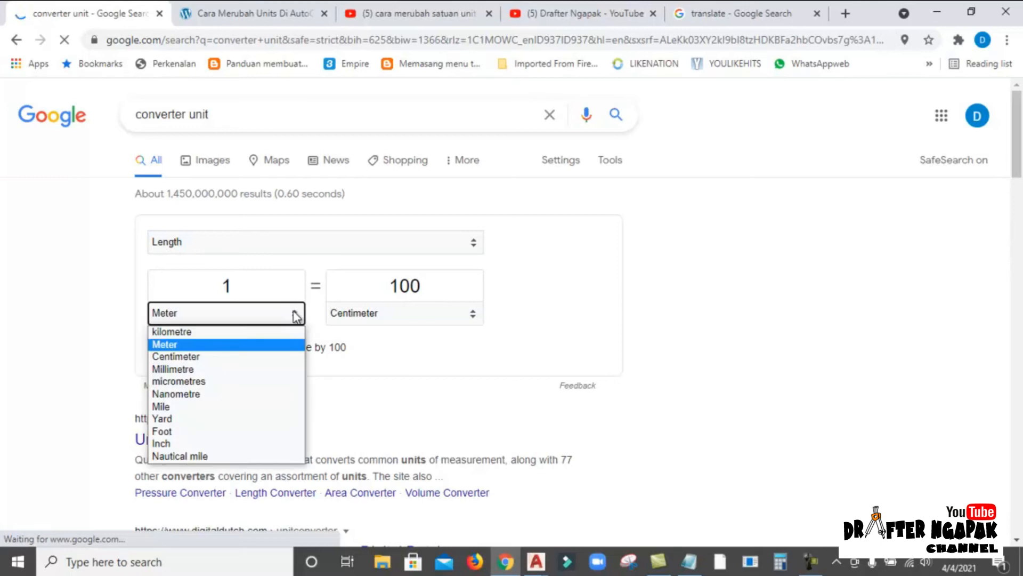
{"action": "left_click", "coordinate": [201, 369]}
{"action": "left_click", "coordinate": [476, 313]}
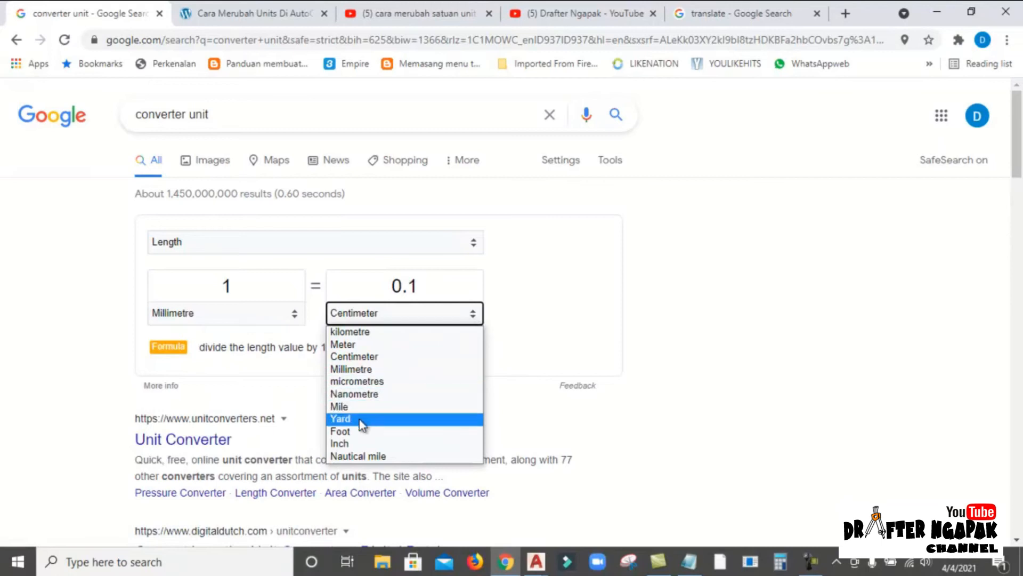
{"action": "left_click", "coordinate": [350, 444]}
{"action": "left_click_drag", "start_coordinate": [228, 285], "coordinate": [191, 288]}
{"action": "type", "text": "5"}
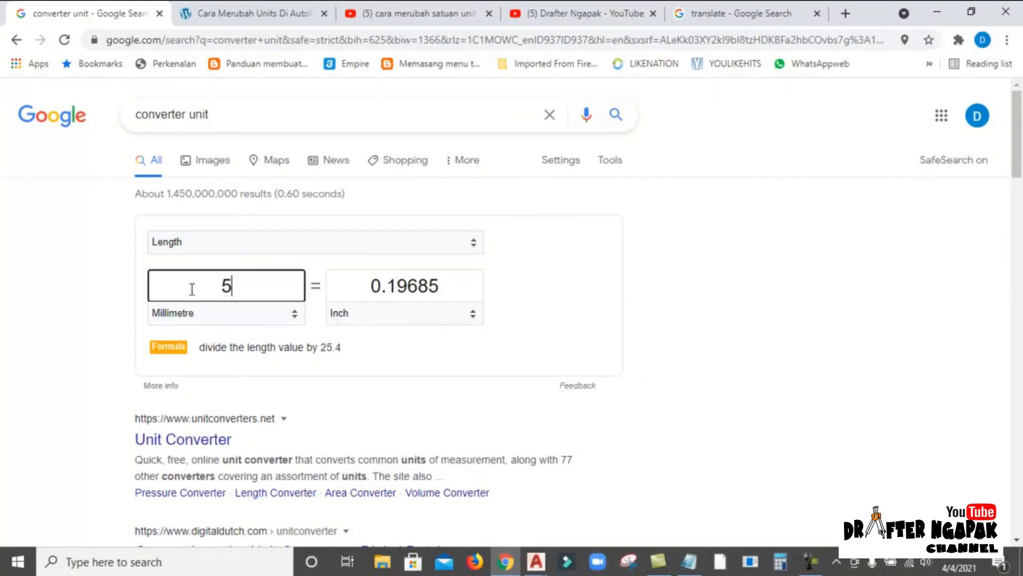
{"action": "type", "text": "0"}
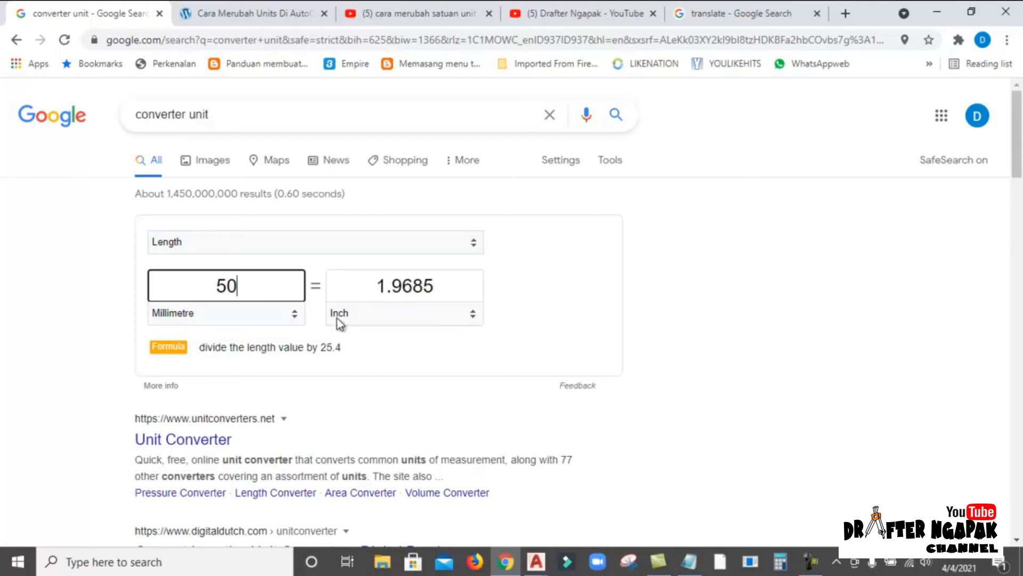
- Switch to the Template Skala Metric (mm) drawing in AutoCAD and set the upper horizontal dimension's precision to 0.0000
{"action": "left_click", "coordinate": [536, 561]}
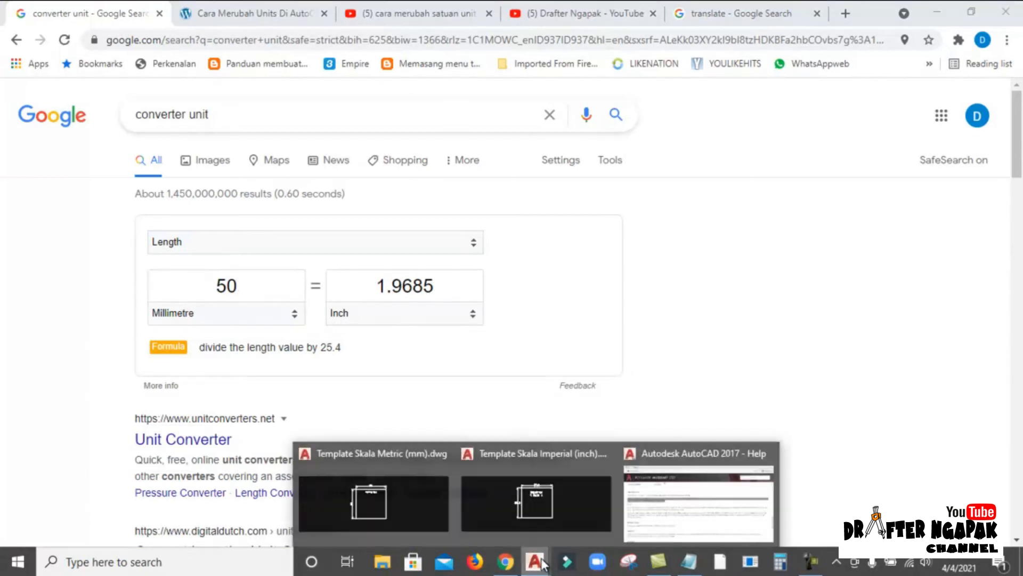
{"action": "left_click", "coordinate": [402, 497]}
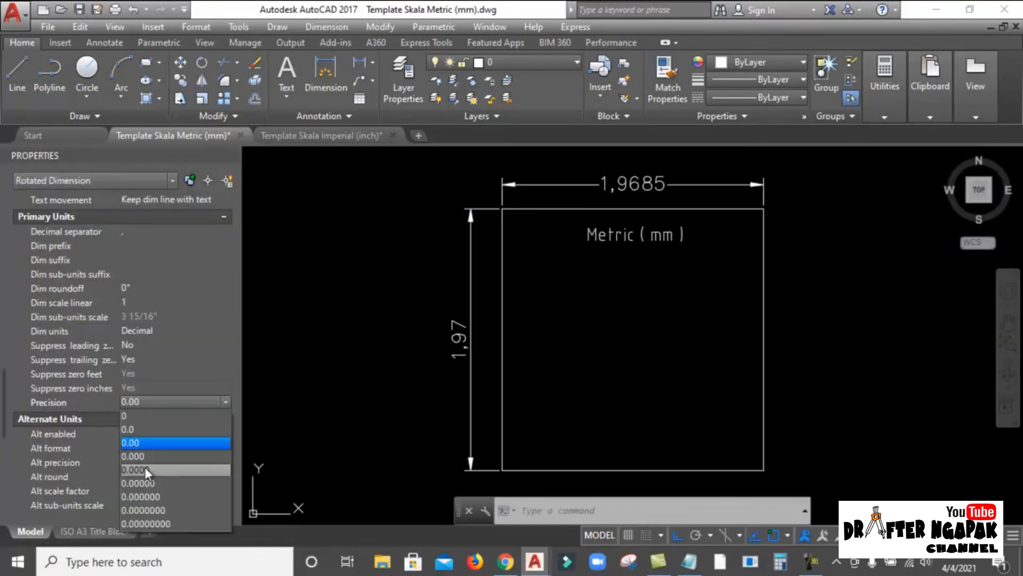
{"action": "left_click", "coordinate": [145, 467]}
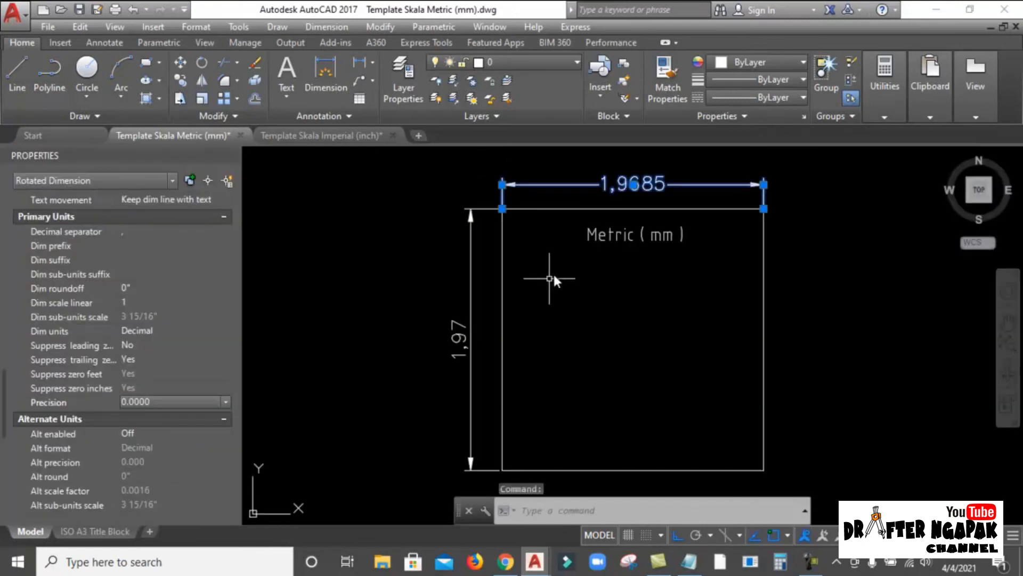
{"action": "key", "text": "Escape"}
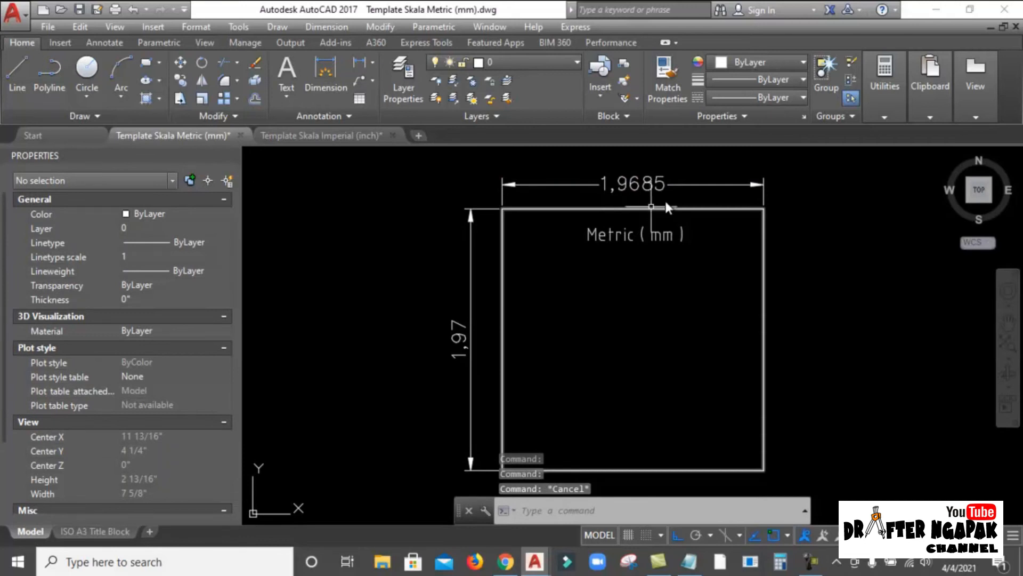
- Compare the square's horizontal dimension with the converter result in Chrome, and return to the Metric drawing in AutoCAD
{"action": "left_click", "coordinate": [505, 561]}
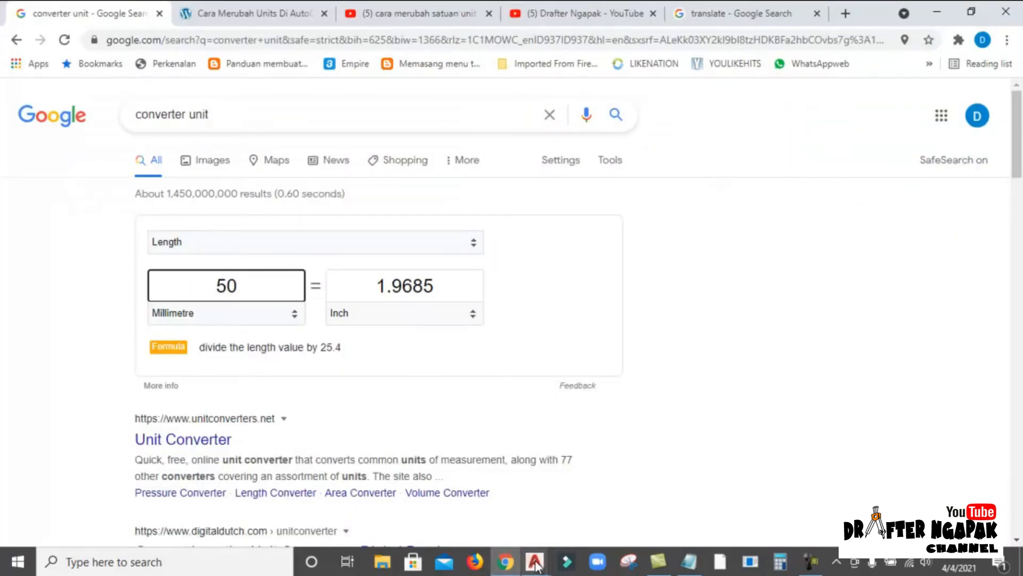
{"action": "mouse_move", "coordinate": [536, 563]}
{"action": "left_click", "coordinate": [384, 493]}
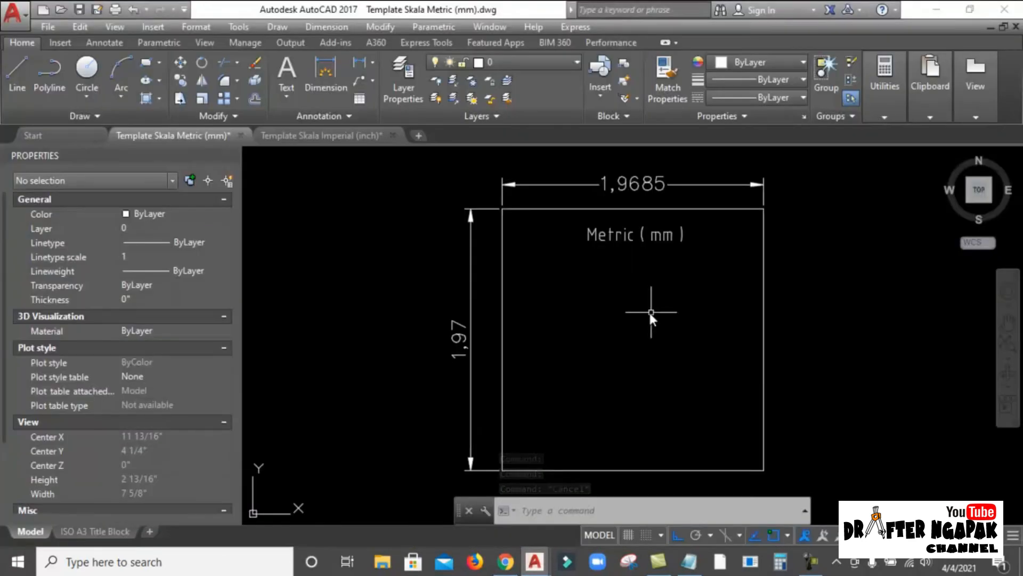
{"action": "scroll", "coordinate": [492, 290], "scroll_direction": "down", "scroll_amount": 2}
{"action": "scroll", "coordinate": [540, 282], "scroll_direction": "up", "scroll_amount": 2}
{"action": "middle_click_drag", "start_coordinate": [608, 284], "coordinate": [625, 286]}
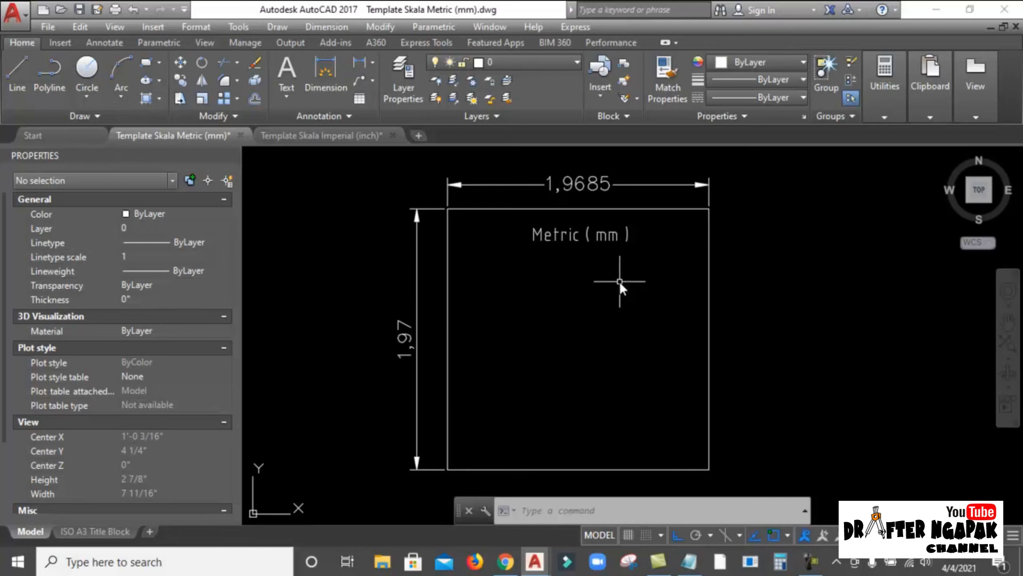
- Delete the Metric ( mm ) label inside the square and undo the deletion
{"action": "left_click", "coordinate": [610, 237]}
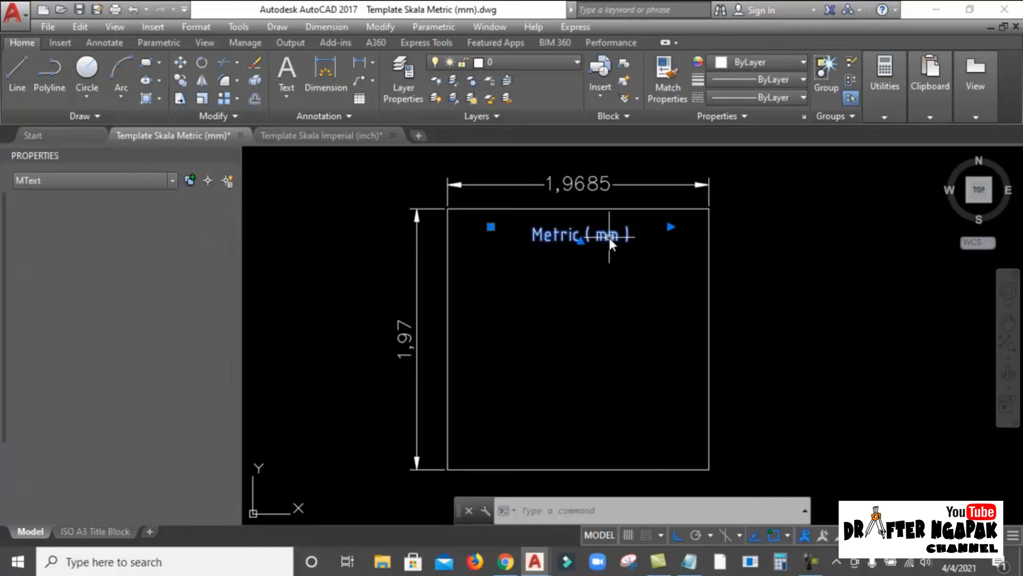
{"action": "key", "text": "Delete"}
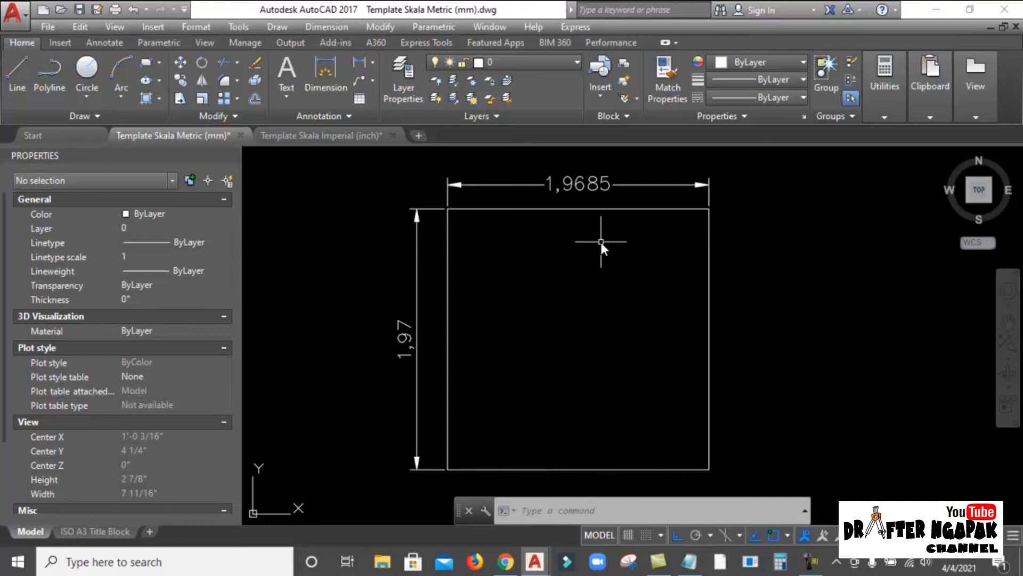
{"action": "type", "text": "u"}
{"action": "key", "text": "Return"}
{"action": "key", "text": "Escape"}
{"action": "key", "text": "Escape"}
{"action": "key", "text": "Escape"}
- Convert the drawing to Millimeters with -DWGUNITS, accepting the defaults for display format, precision and scaling of objects
{"action": "type", "text": "-V"}
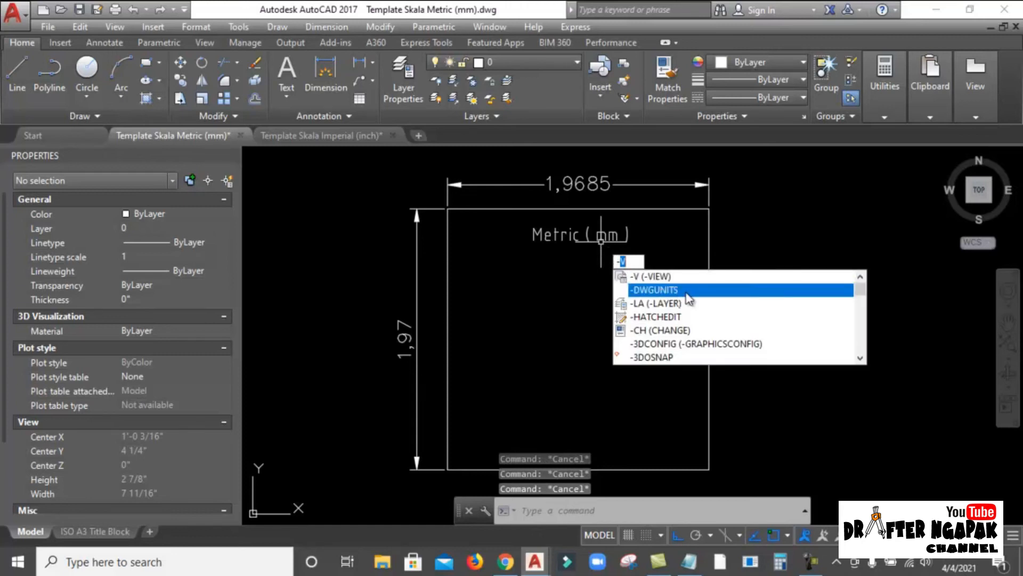
{"action": "left_click", "coordinate": [686, 292]}
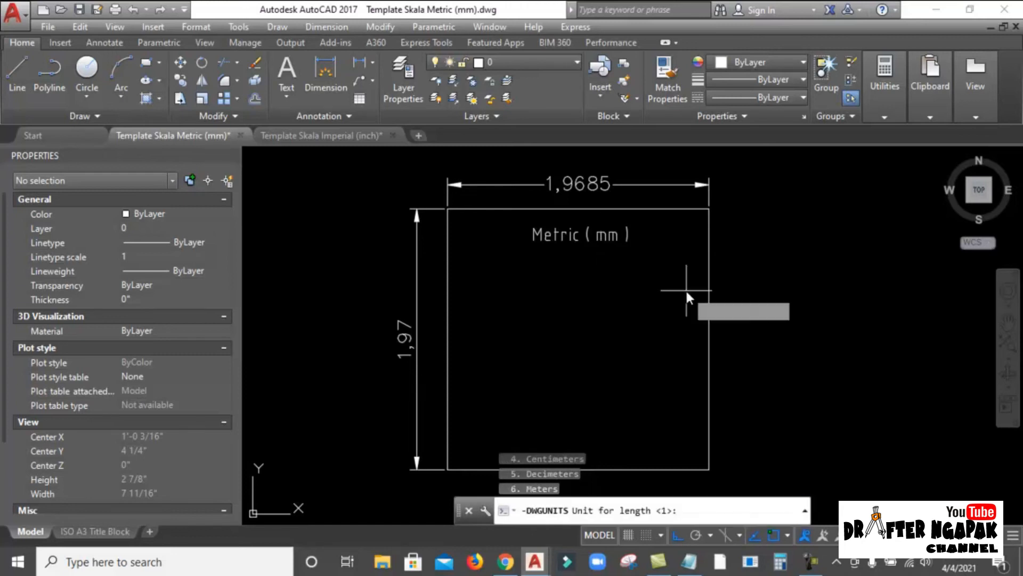
{"action": "left_click_drag", "start_coordinate": [672, 498], "coordinate": [670, 398]}
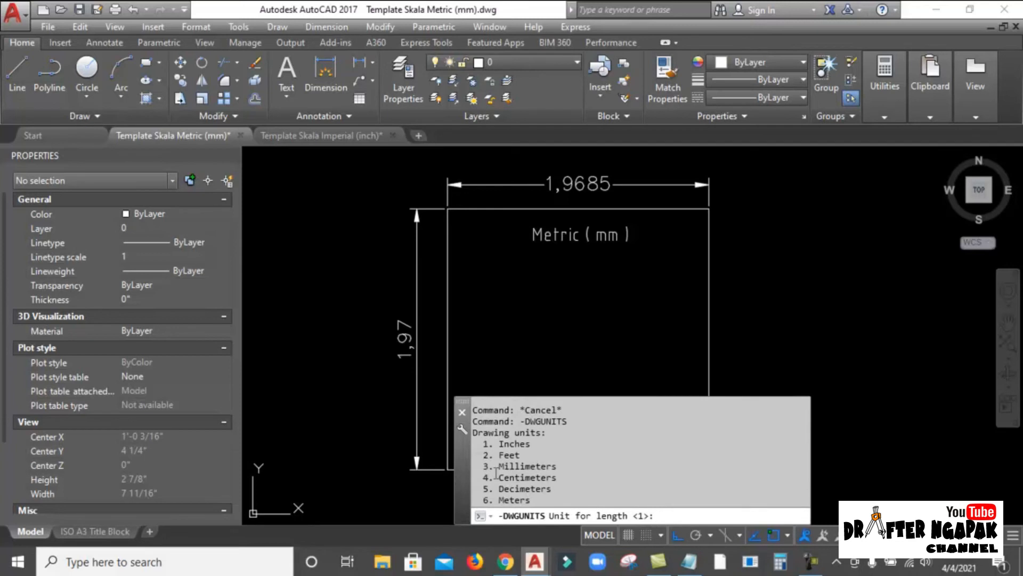
{"action": "type", "text": "3"}
{"action": "key", "text": "Return"}
{"action": "key", "text": "Return"}
{"action": "key", "text": "Return"}
{"action": "key", "text": "Return"}
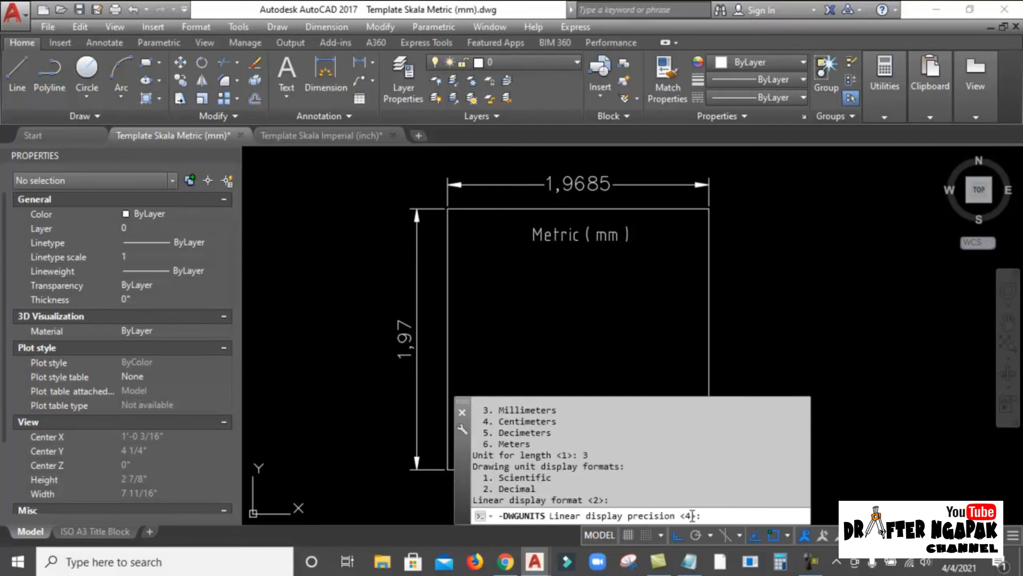
{"action": "key", "text": "Return"}
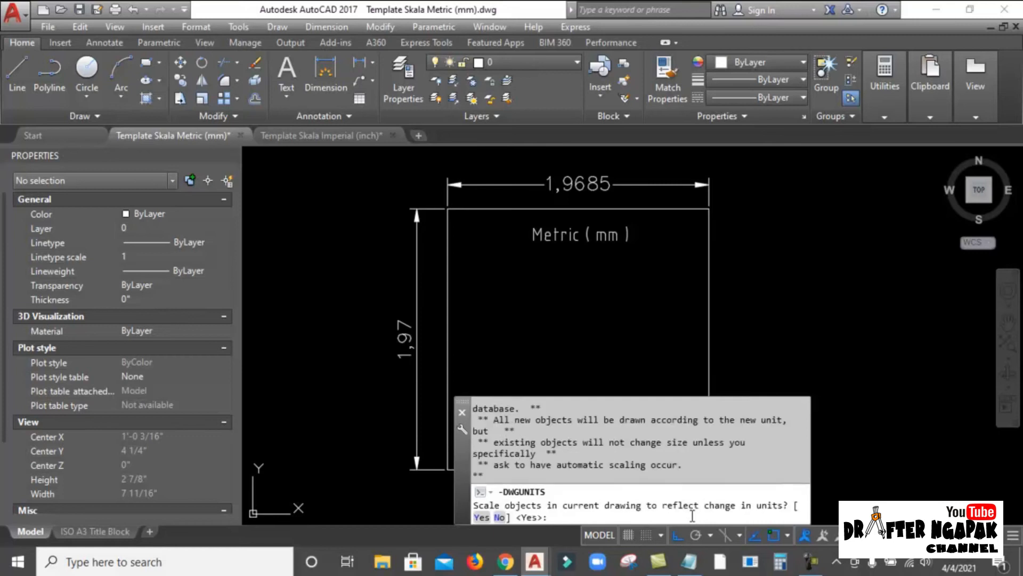
{"action": "key", "text": "Return"}
{"action": "key", "text": "Return"}
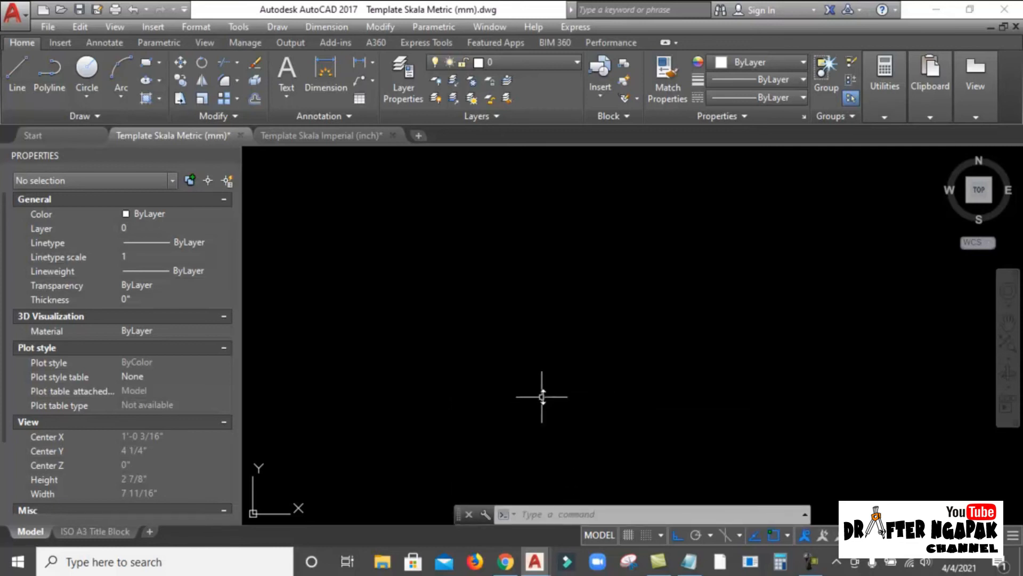
{"action": "key", "text": "Escape"}
- Close the Properties palette, zoom to the whole drawing and examine the dimensions of the converted Metric ( mm ) square
{"action": "left_click", "coordinate": [231, 155]}
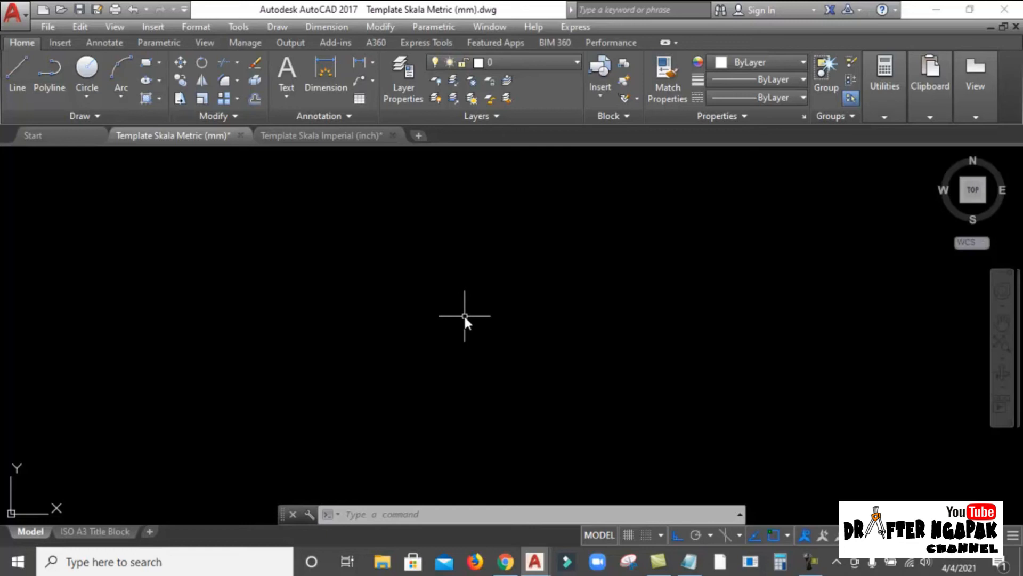
{"action": "type", "text": "z"}
{"action": "key", "text": "Return"}
{"action": "type", "text": "a"}
{"action": "key", "text": "Return"}
{"action": "key", "text": "Escape"}
{"action": "scroll", "coordinate": [639, 407], "scroll_direction": "up", "scroll_amount": 6}
{"action": "middle_click_drag", "start_coordinate": [622, 364], "coordinate": [579, 369]}
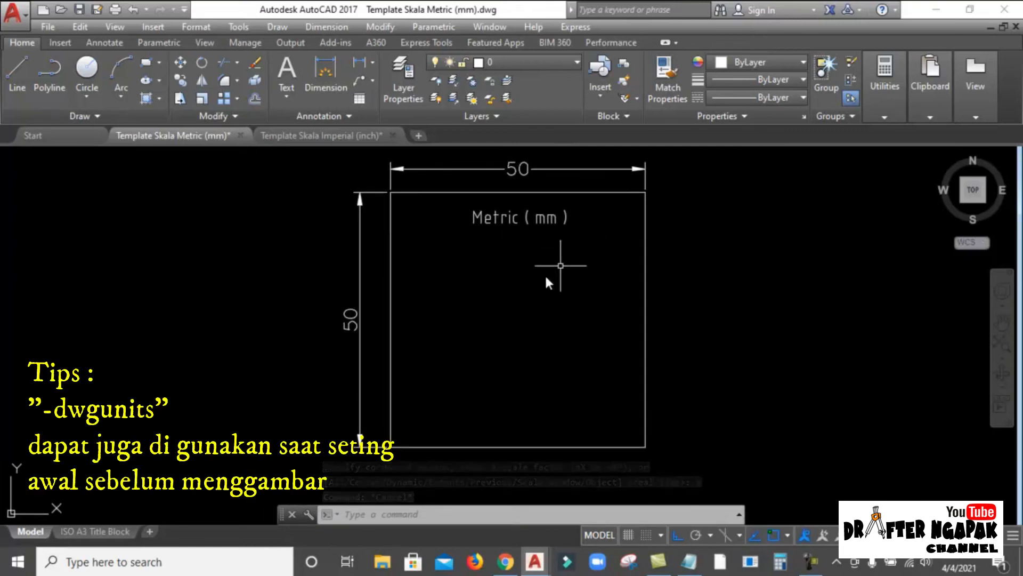
{"action": "middle_click_drag", "start_coordinate": [536, 286], "coordinate": [539, 297]}
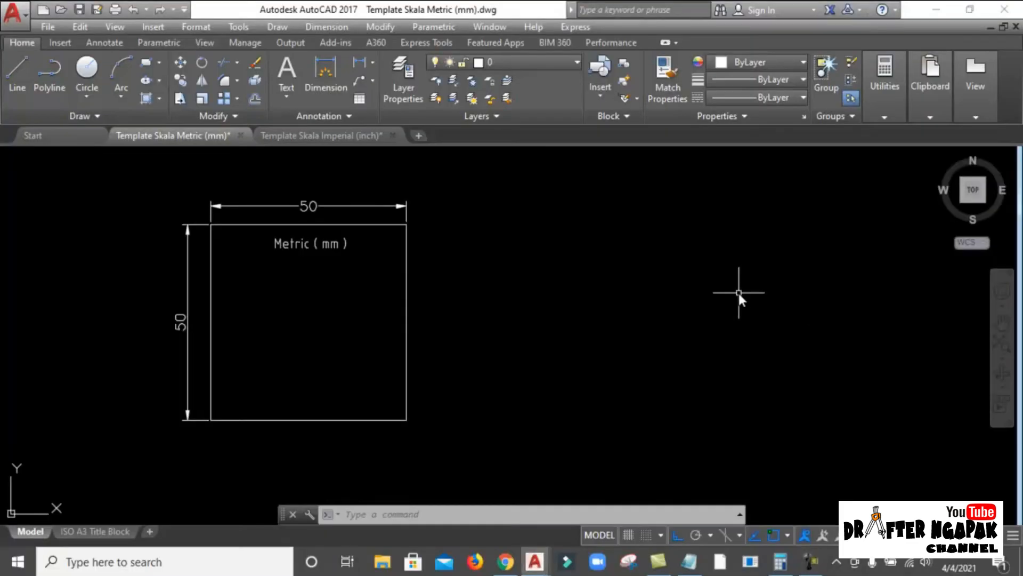
{"action": "middle_click_drag", "start_coordinate": [720, 288], "coordinate": [685, 290]}
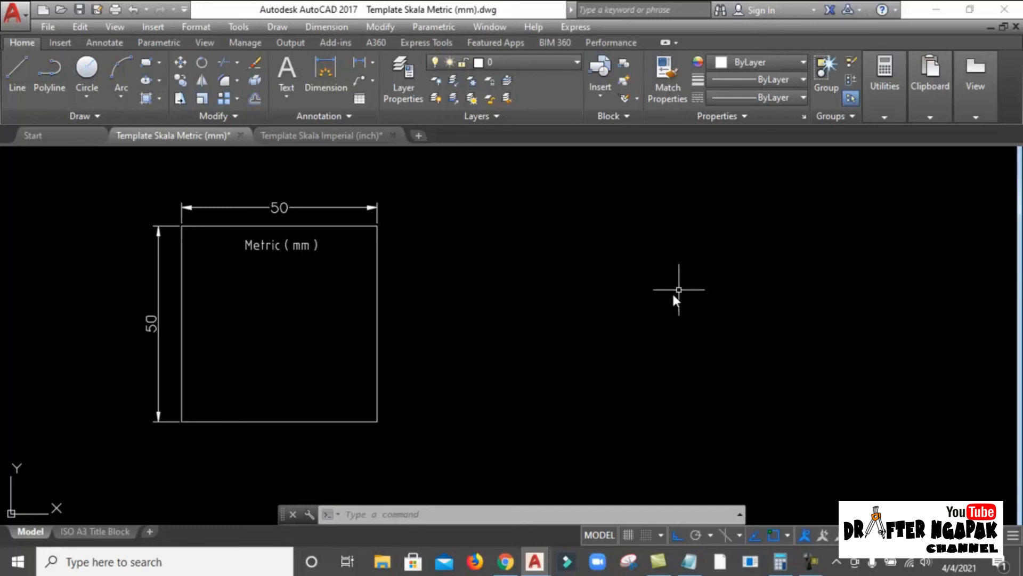
{"action": "middle_click_drag", "start_coordinate": [651, 285], "coordinate": [641, 285]}
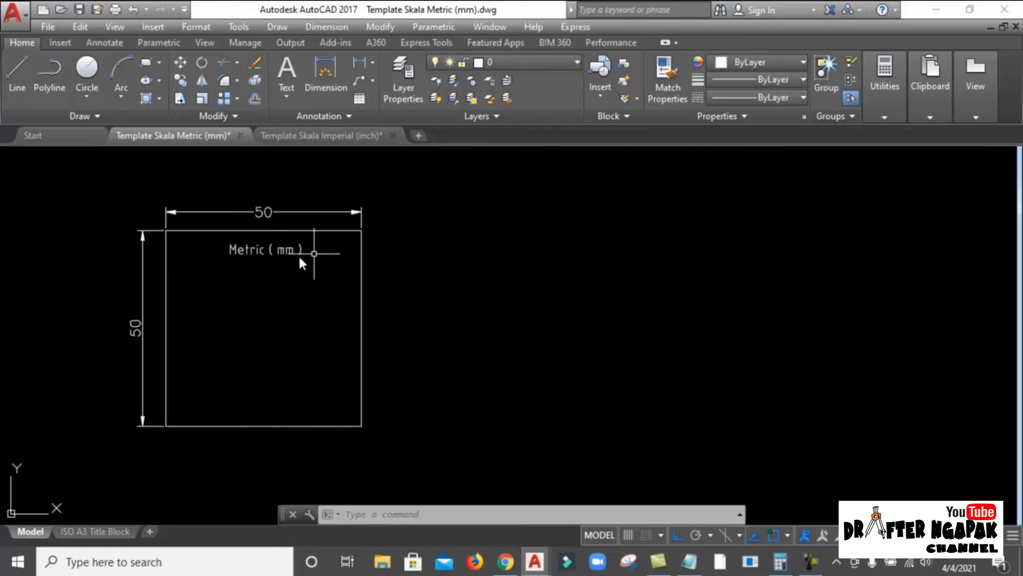
- View the Template Skala Imperial (inch) drawing, and review the Metric drawing's insertion scale in Drawing Units
{"action": "left_click", "coordinate": [315, 134]}
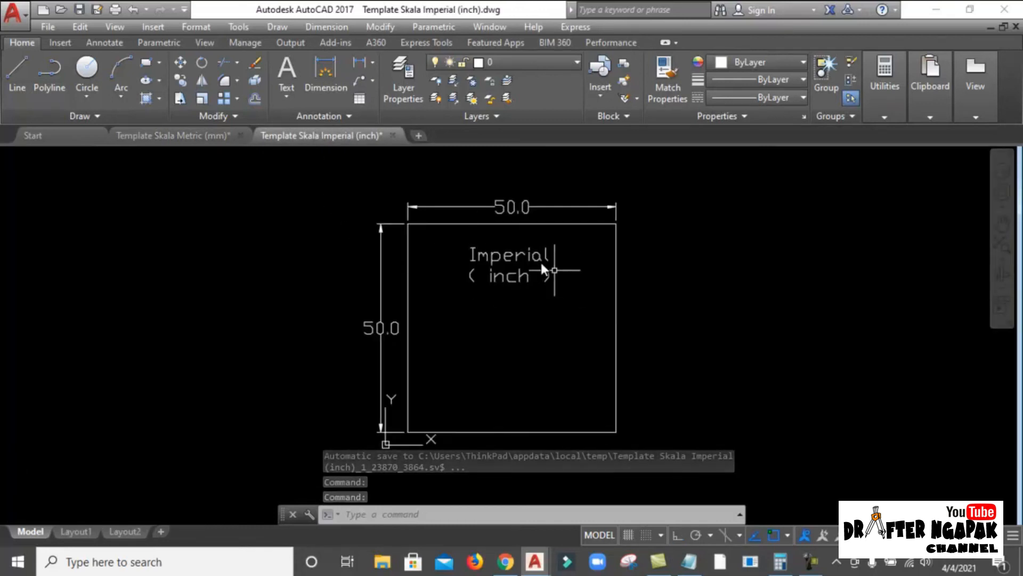
{"action": "left_click", "coordinate": [181, 137]}
{"action": "type", "text": "units"}
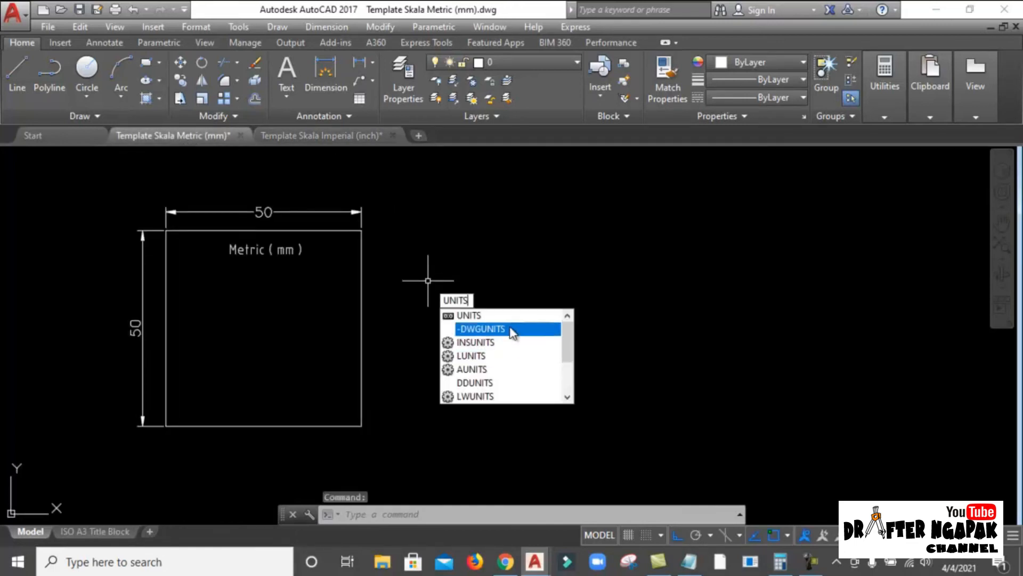
{"action": "left_click", "coordinate": [510, 326]}
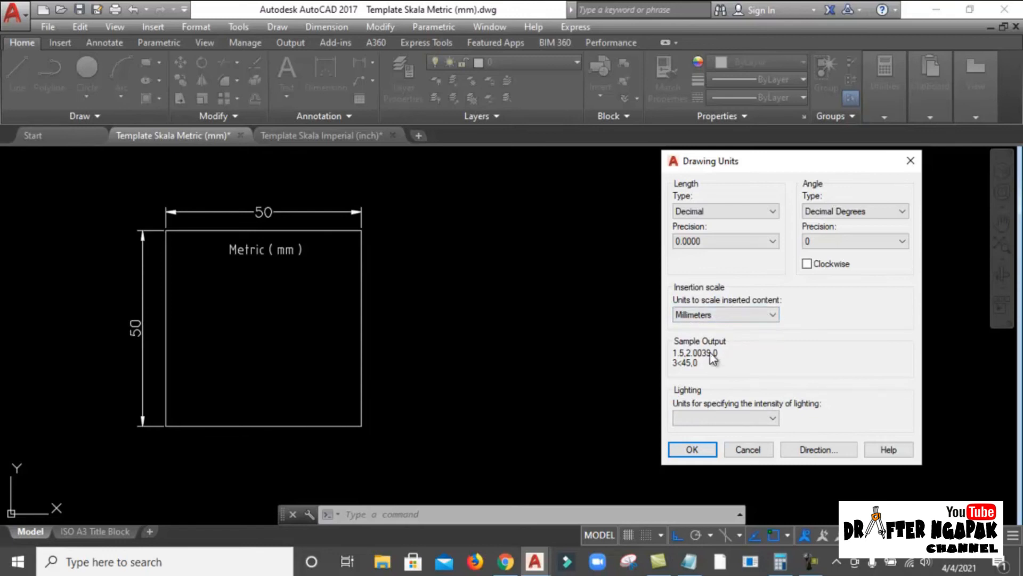
{"action": "left_click", "coordinate": [692, 450]}
- Start attaching a DWG external reference to the Metric drawing and choose Template Skala Imperial (inch) as the reference file
{"action": "type", "text": "xref"}
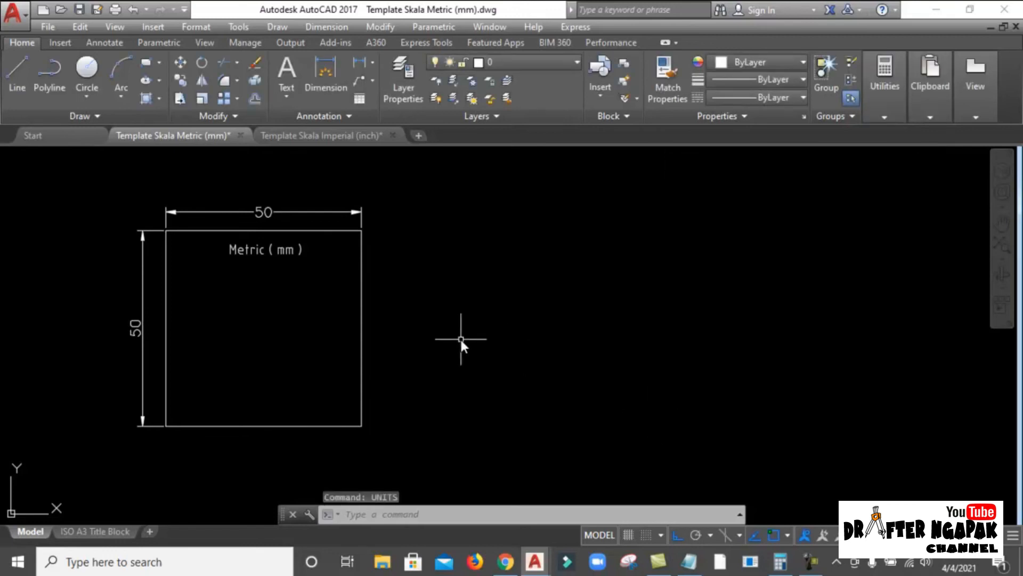
{"action": "key", "text": "Return"}
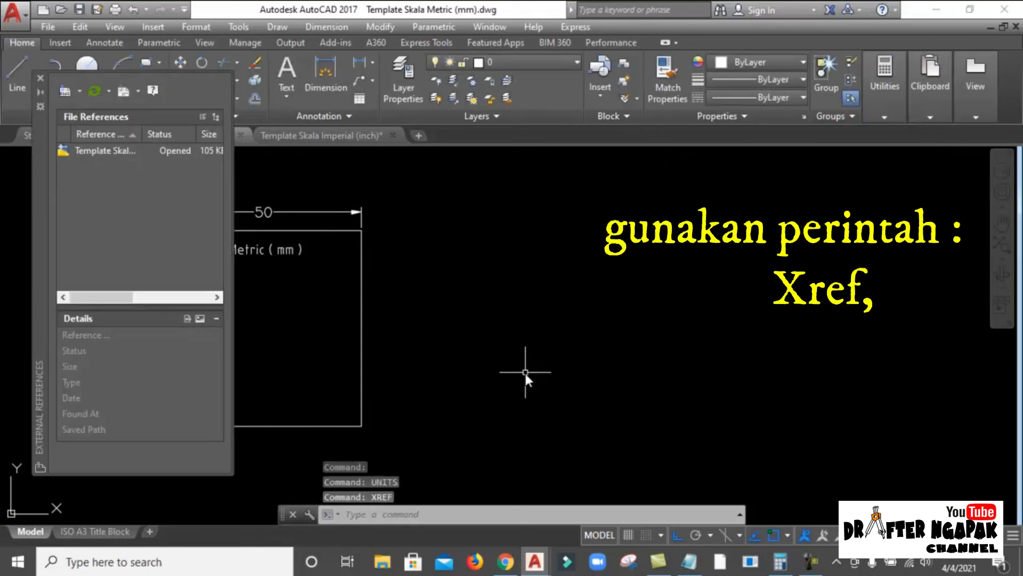
{"action": "left_click", "coordinate": [82, 88]}
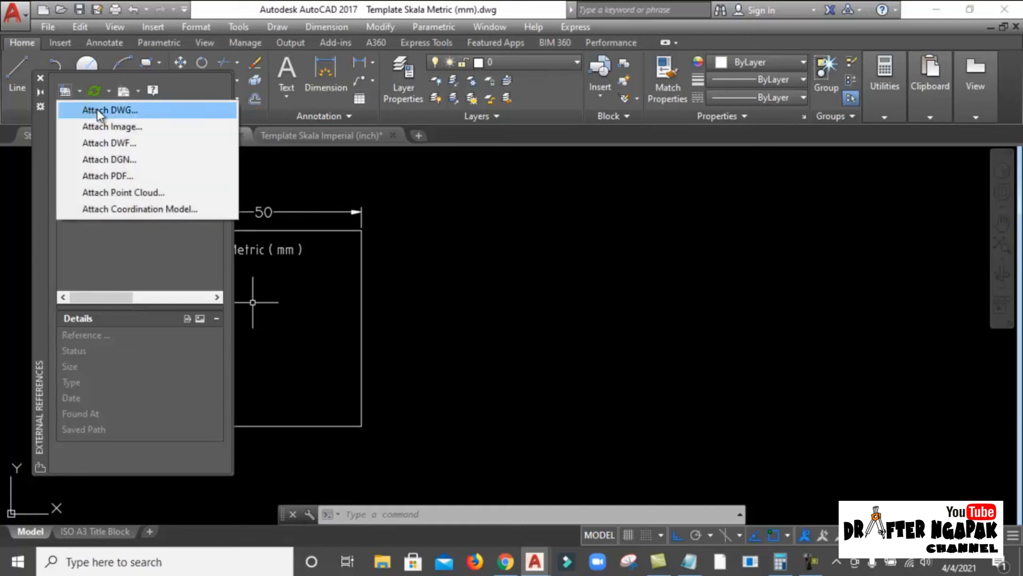
{"action": "left_click", "coordinate": [140, 109]}
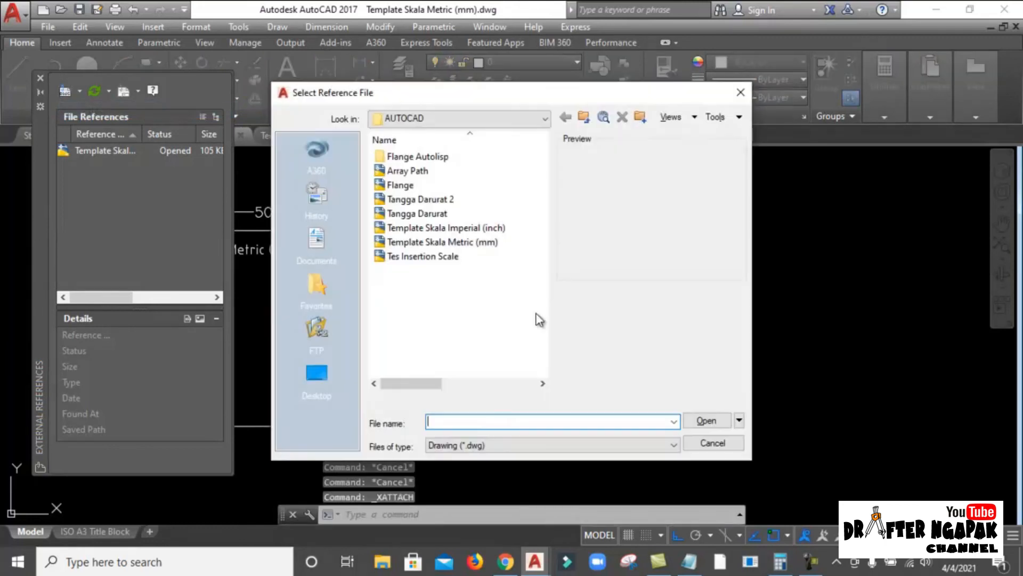
{"action": "left_click", "coordinate": [501, 243]}
{"action": "left_click", "coordinate": [486, 229]}
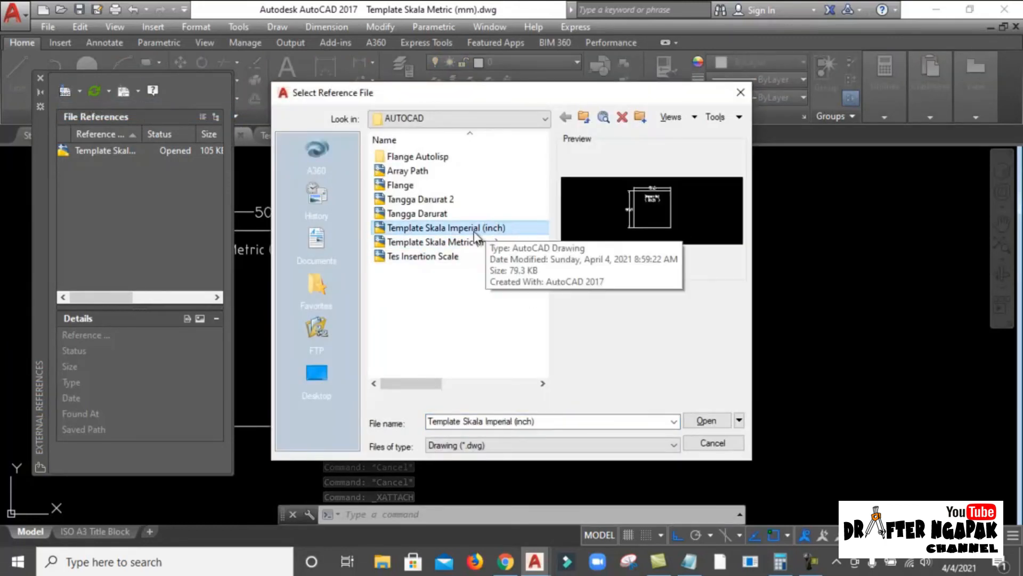
{"action": "left_click", "coordinate": [707, 421]}
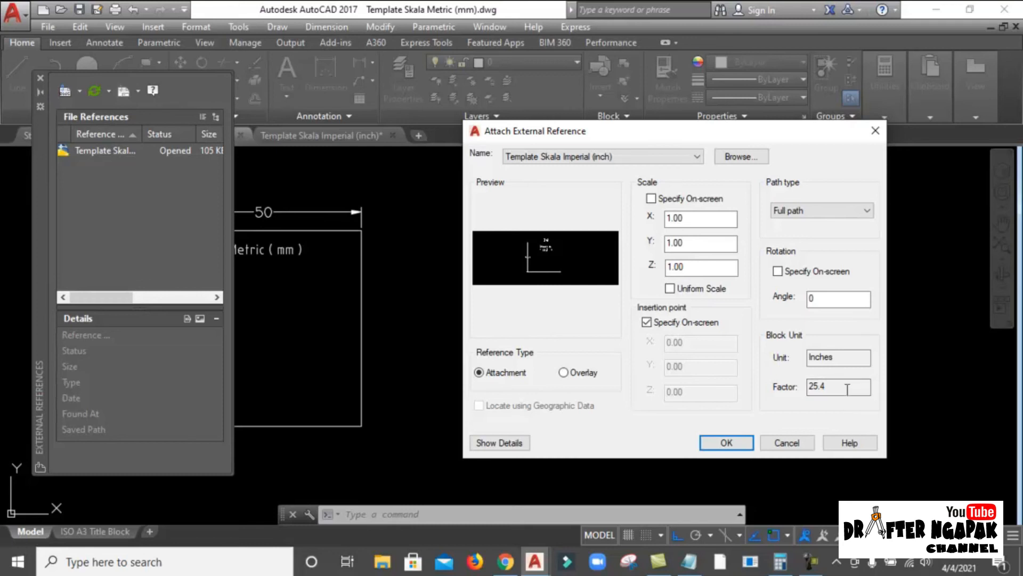
- Accept the attachment at scale 1.00, place the inch drawing beside the Metric square and close the External References palette
{"action": "left_click", "coordinate": [726, 445]}
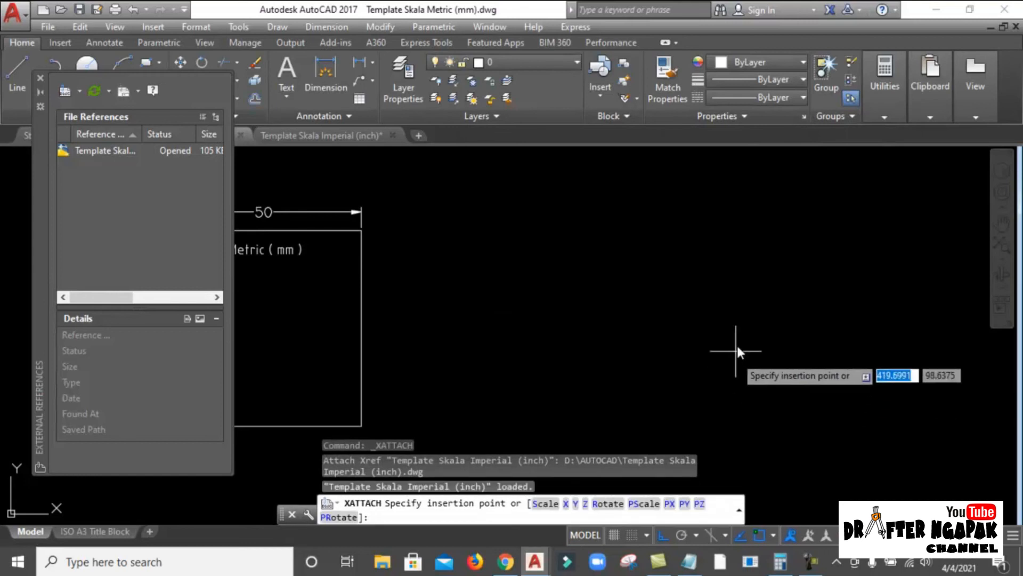
{"action": "scroll", "coordinate": [712, 328], "scroll_direction": "down", "scroll_amount": 6}
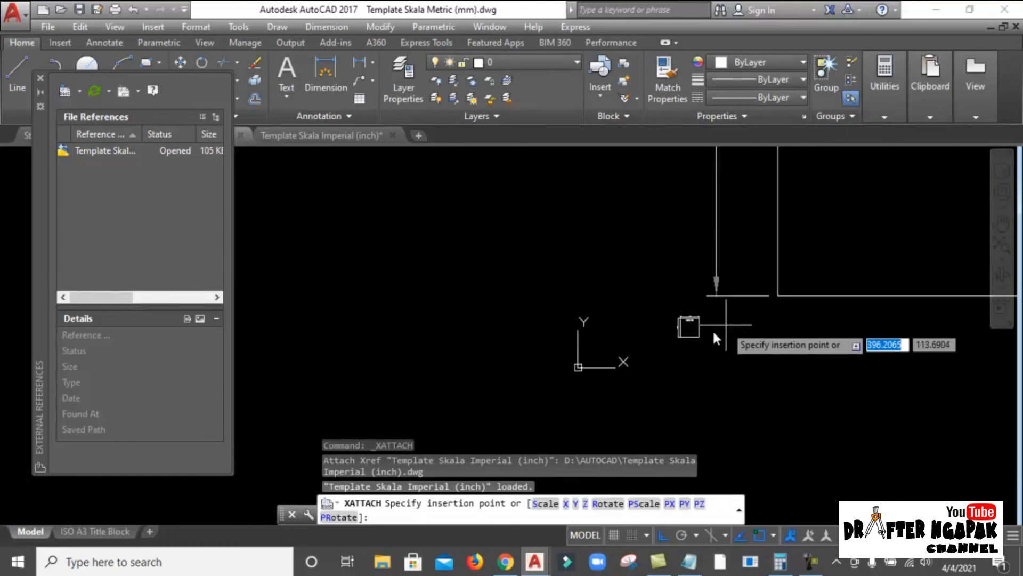
{"action": "left_click", "coordinate": [727, 366]}
{"action": "middle_click", "coordinate": [712, 363]}
{"action": "middle_click", "coordinate": [712, 362]}
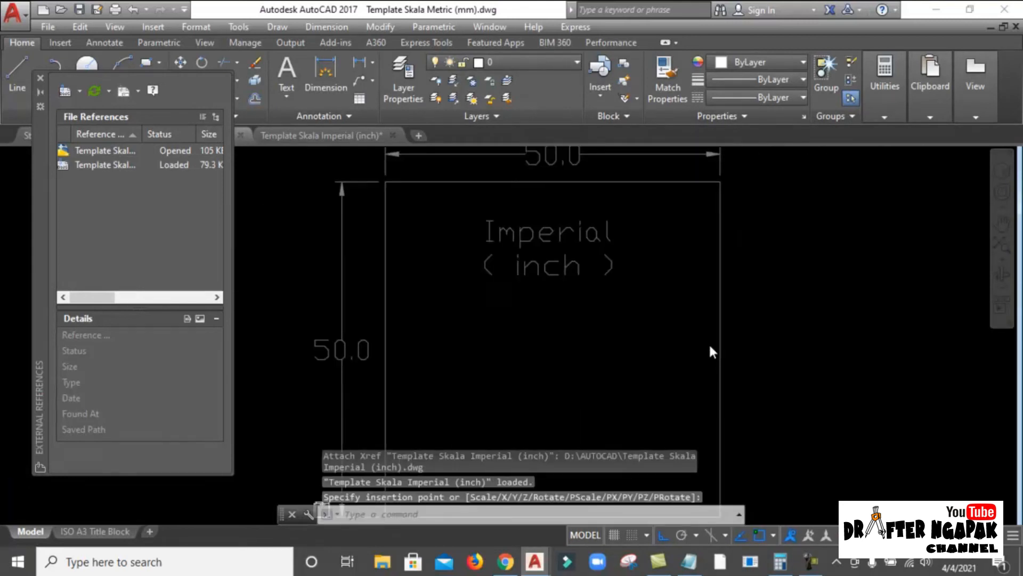
{"action": "scroll", "coordinate": [772, 270], "scroll_direction": "down", "scroll_amount": 4}
{"action": "scroll", "coordinate": [639, 316], "scroll_direction": "up", "scroll_amount": 2}
{"action": "middle_click_drag", "start_coordinate": [770, 289], "coordinate": [694, 314]}
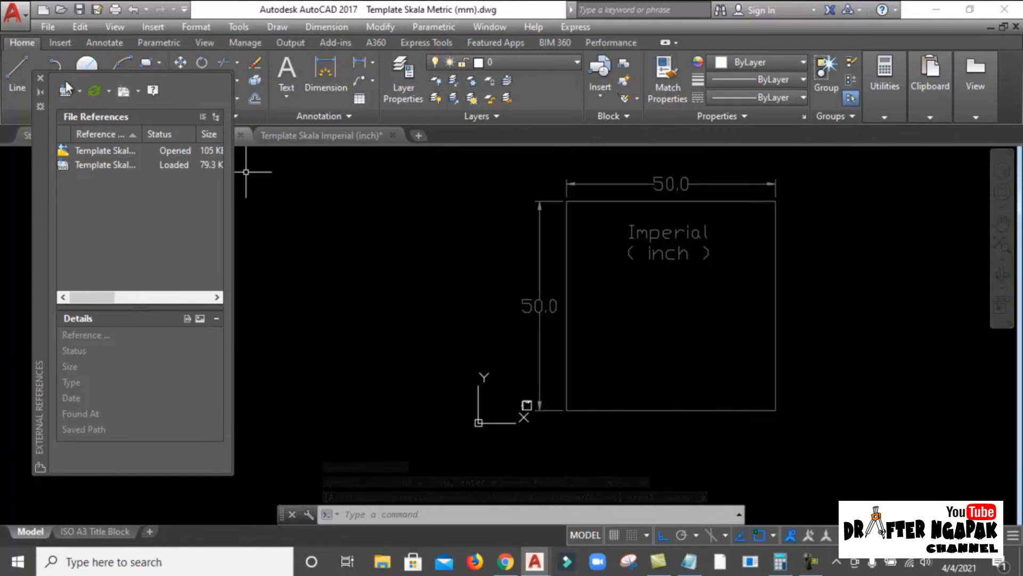
{"action": "left_click", "coordinate": [40, 78]}
{"action": "middle_click_drag", "start_coordinate": [662, 297], "coordinate": [651, 300]}
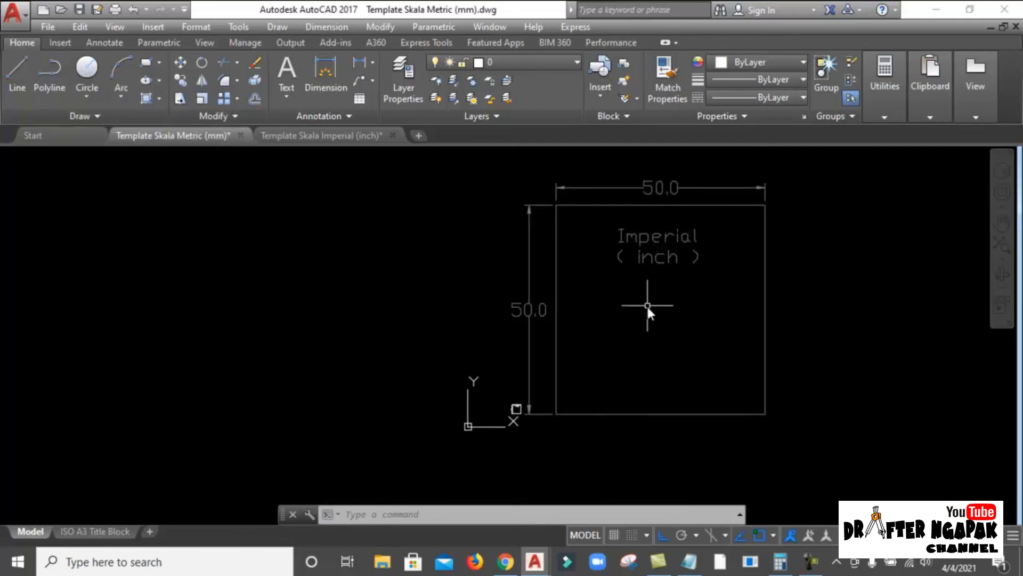
- View the original Template Skala Imperial (inch) square and return to the Metric drawing to compare it with the attached xref
{"action": "left_click", "coordinate": [331, 135]}
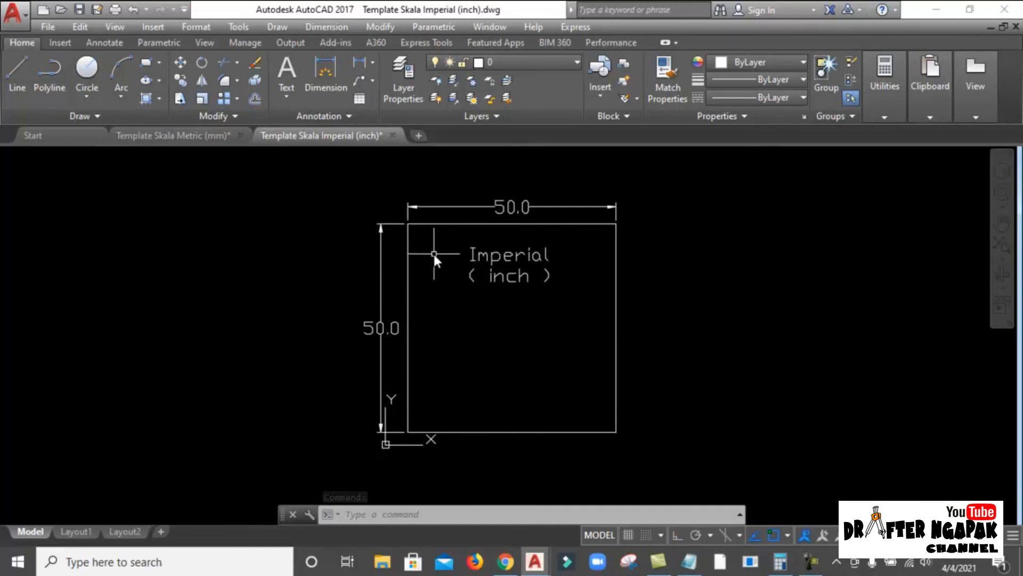
{"action": "left_click", "coordinate": [187, 135]}
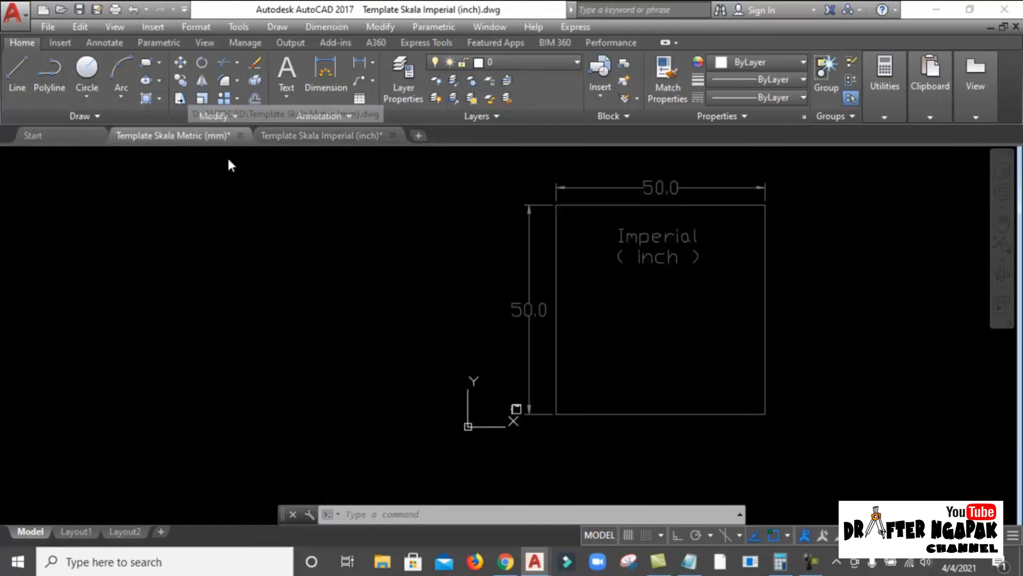
{"action": "middle_click_drag", "start_coordinate": [655, 292], "coordinate": [612, 302]}
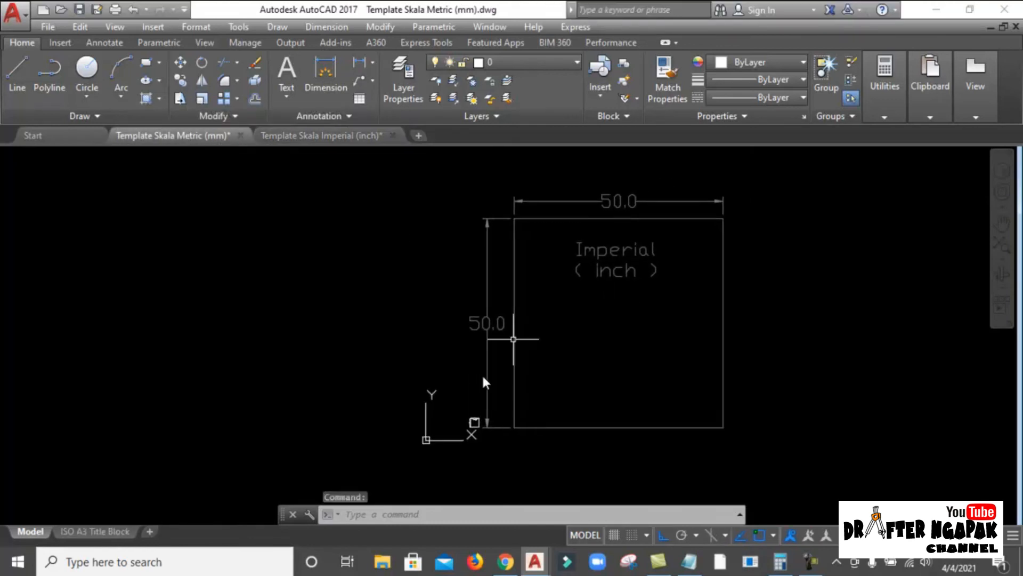
- Switch to Chrome to check the conversion of 50 inches to millimetres, and return to the Metric drawing in AutoCAD
{"action": "left_click", "coordinate": [511, 566]}
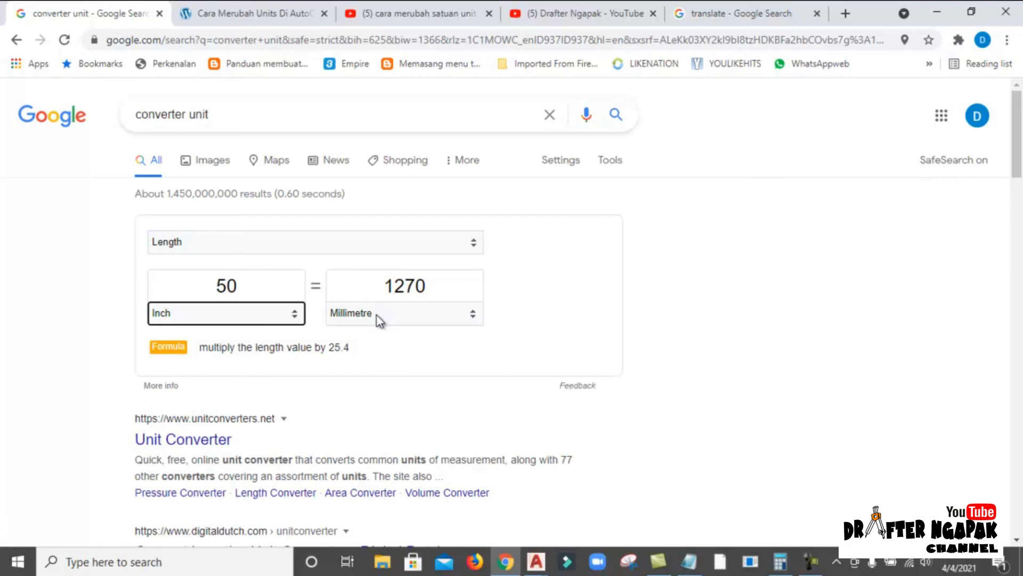
{"action": "left_click", "coordinate": [426, 281]}
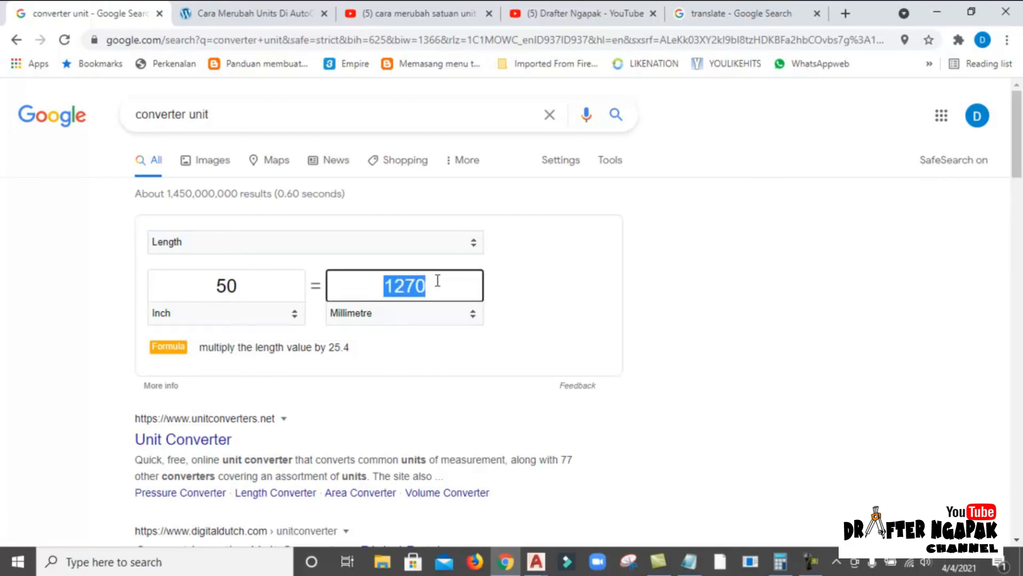
{"action": "left_click", "coordinate": [537, 559]}
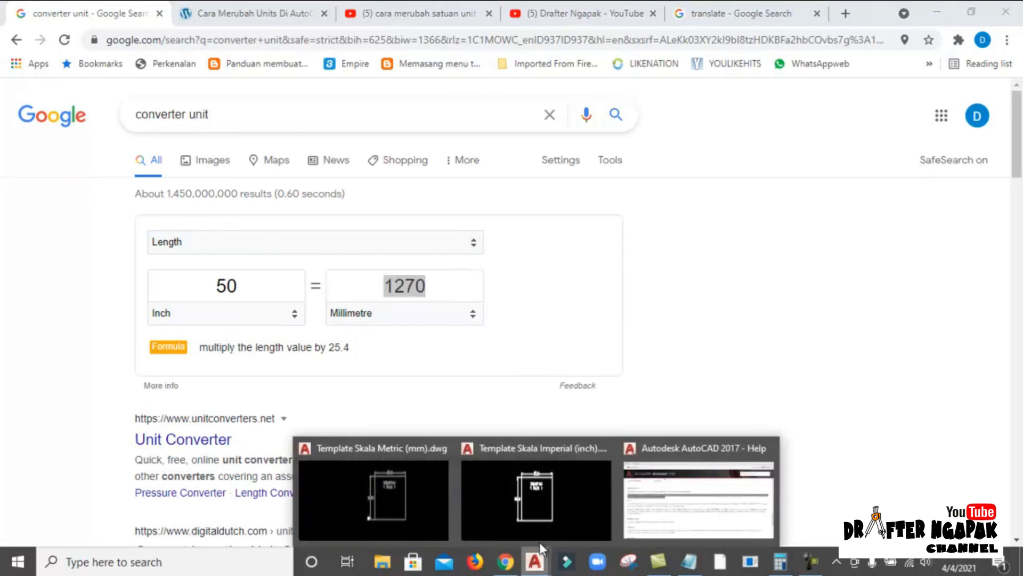
{"action": "left_click", "coordinate": [412, 495]}
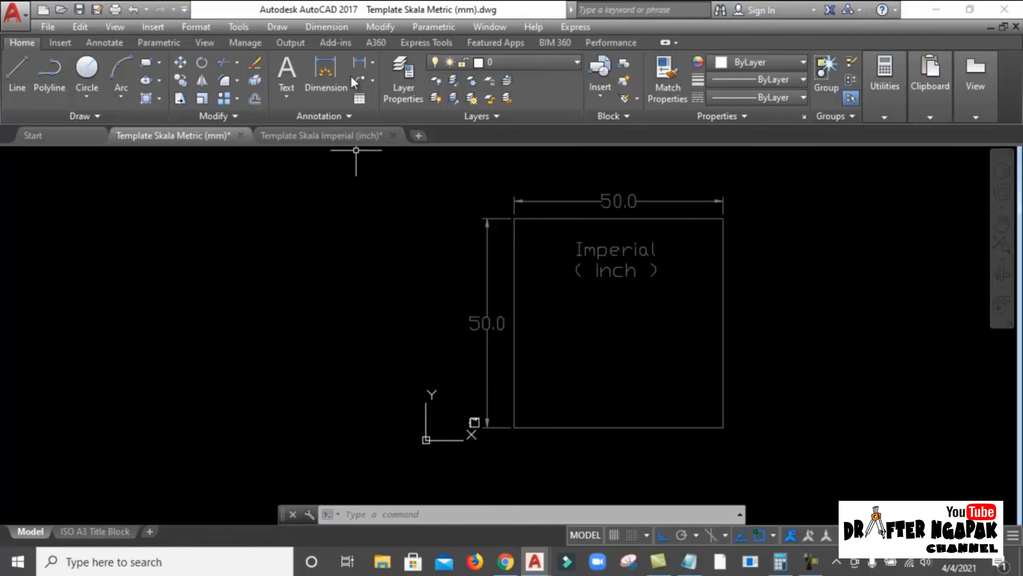
- Add a vertical linear dimension to the left edge of the attached Imperial square, just inside it, and inspect its text
{"action": "left_click", "coordinate": [359, 63]}
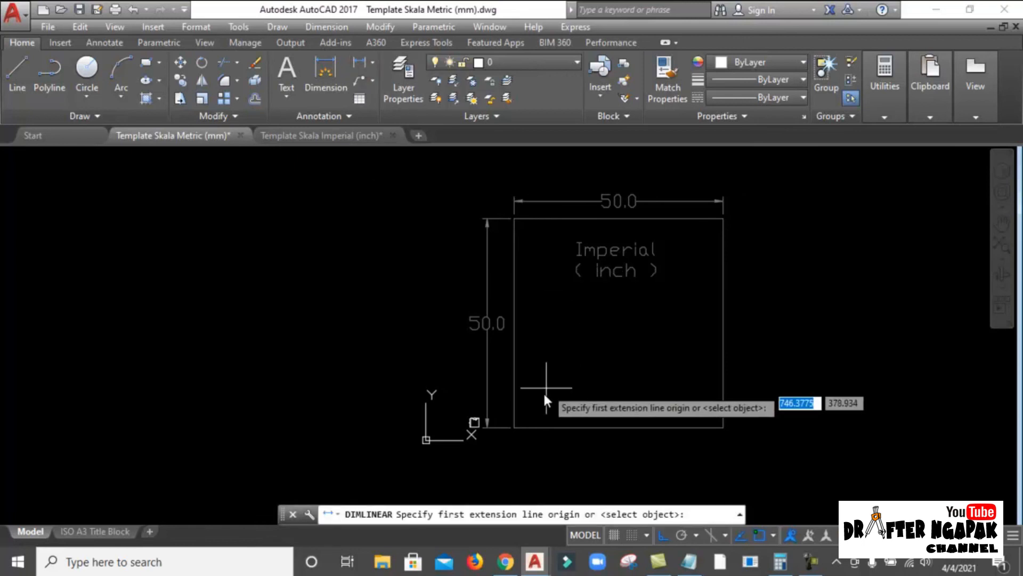
{"action": "left_click", "coordinate": [520, 422]}
{"action": "left_click", "coordinate": [520, 220]}
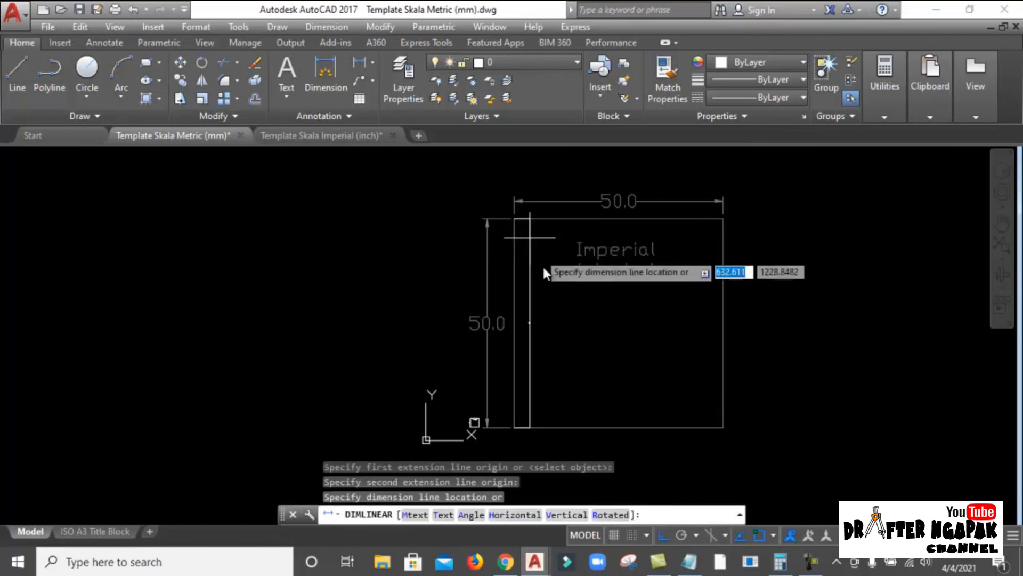
{"action": "left_click", "coordinate": [532, 298]}
{"action": "scroll", "coordinate": [527, 320], "scroll_direction": "up", "scroll_amount": 6}
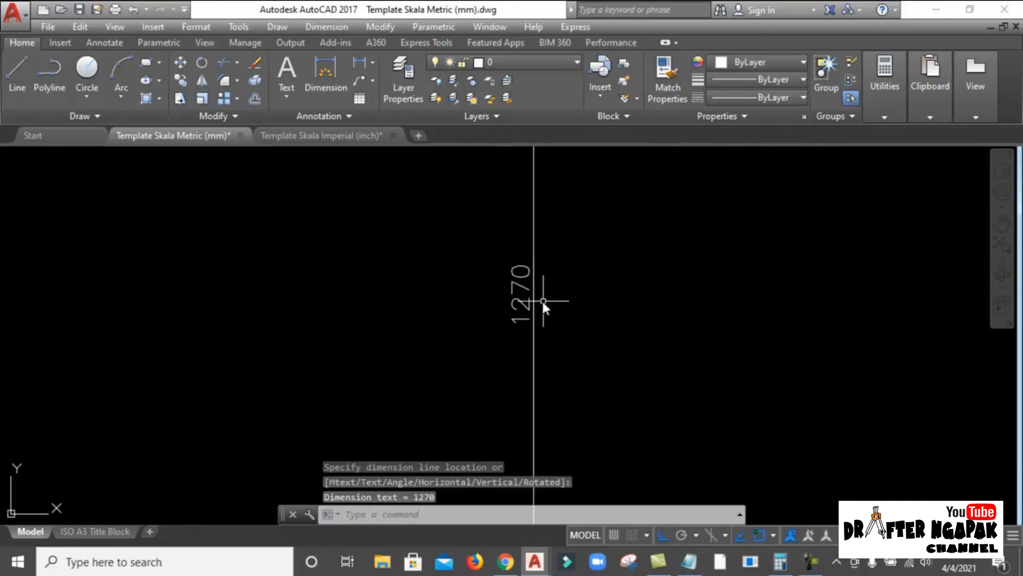
{"action": "scroll", "coordinate": [456, 407], "scroll_direction": "down", "scroll_amount": 6}
{"action": "scroll", "coordinate": [461, 231], "scroll_direction": "up", "scroll_amount": 6}
- Add a horizontal linear dimension across the full width of the attached Imperial square, just below its top edge, and inspect its text
{"action": "key", "text": "Return"}
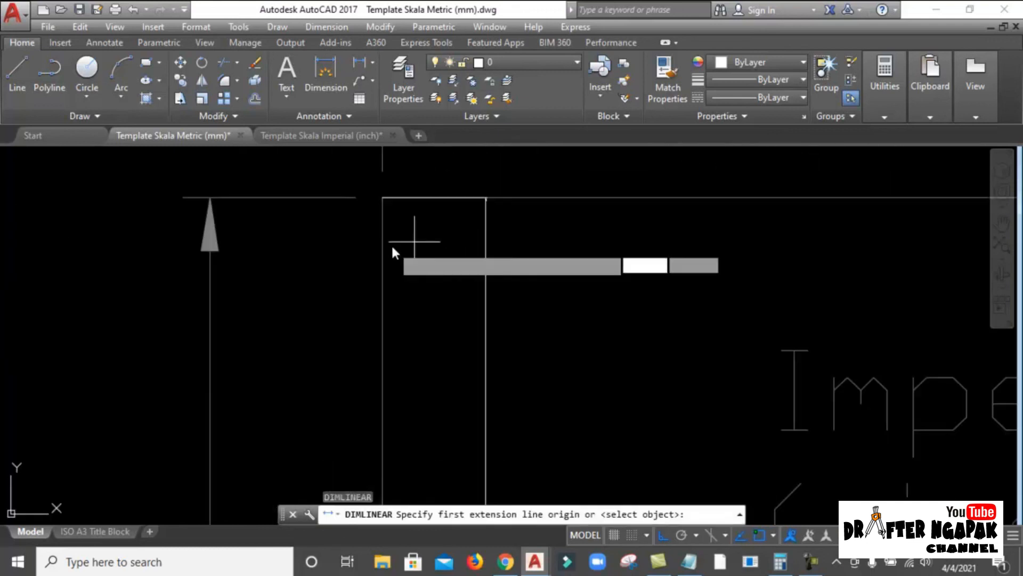
{"action": "left_click", "coordinate": [385, 244]}
{"action": "scroll", "coordinate": [354, 280], "scroll_direction": "down", "scroll_amount": 4}
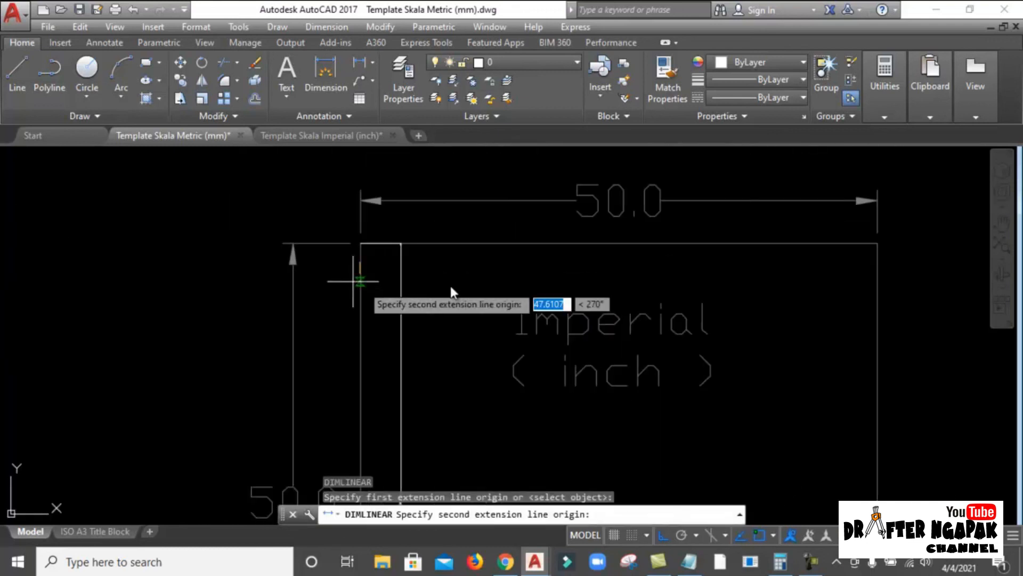
{"action": "left_click", "coordinate": [871, 264]}
{"action": "left_click", "coordinate": [664, 260]}
{"action": "scroll", "coordinate": [548, 260], "scroll_direction": "up", "scroll_amount": 6}
{"action": "scroll", "coordinate": [548, 261], "scroll_direction": "down", "scroll_amount": 5}
{"action": "scroll", "coordinate": [586, 228], "scroll_direction": "up", "scroll_amount": 6}
{"action": "scroll", "coordinate": [564, 270], "scroll_direction": "down", "scroll_amount": 5}
{"action": "scroll", "coordinate": [581, 241], "scroll_direction": "up", "scroll_amount": 5}
- Check the 50 × 25.4 calculation in Calculator and return to the whole view of the attached square
{"action": "left_click", "coordinate": [780, 561]}
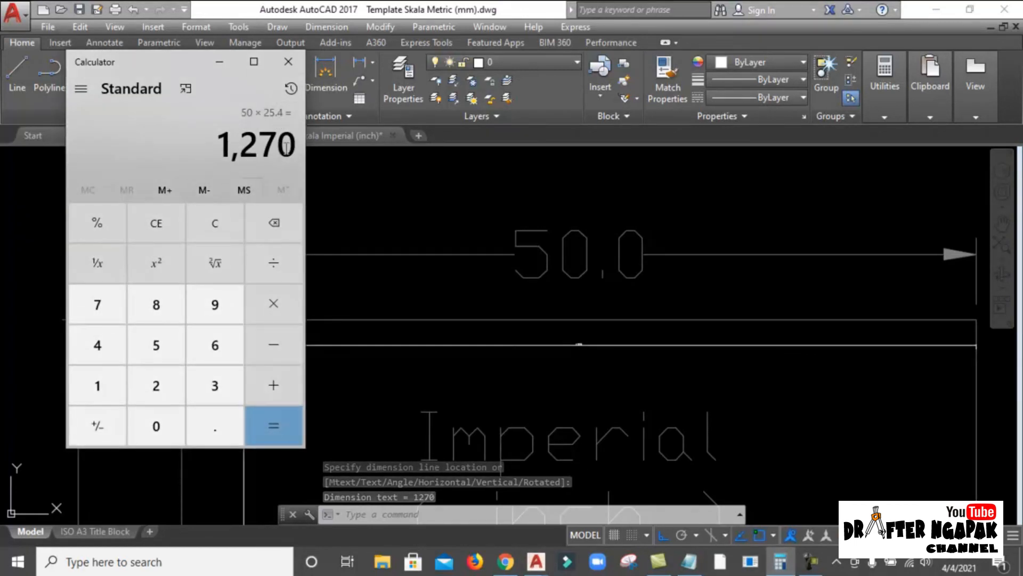
{"action": "left_click", "coordinate": [623, 229]}
{"action": "scroll", "coordinate": [586, 256], "scroll_direction": "down", "scroll_amount": 5}
{"action": "scroll", "coordinate": [579, 280], "scroll_direction": "up", "scroll_amount": 4}
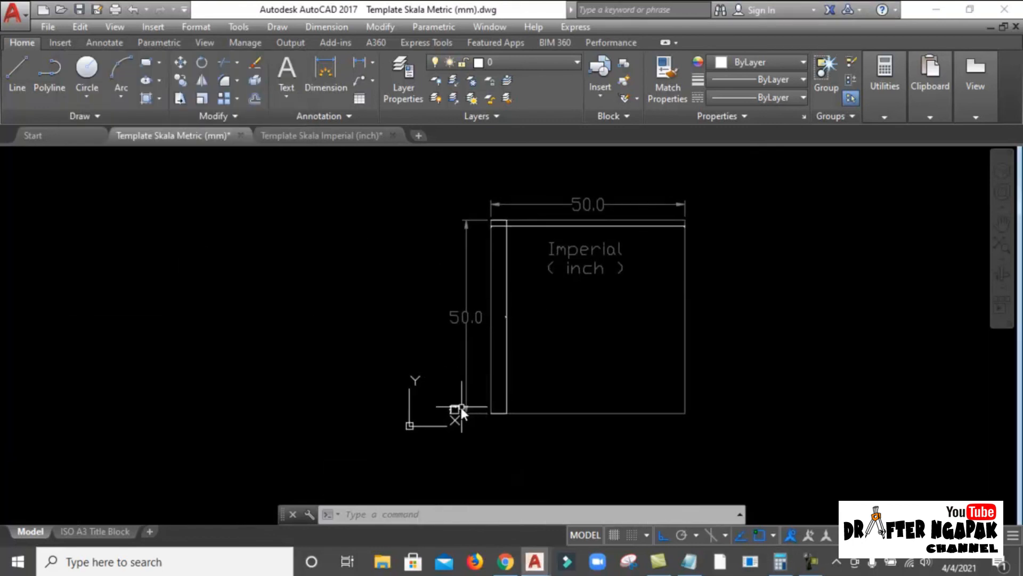
- Open the Drawing Units settings to check the insertion scale against the small Metric square, and close them
{"action": "scroll", "coordinate": [461, 408], "scroll_direction": "up", "scroll_amount": 4}
{"action": "type", "text": "unit"}
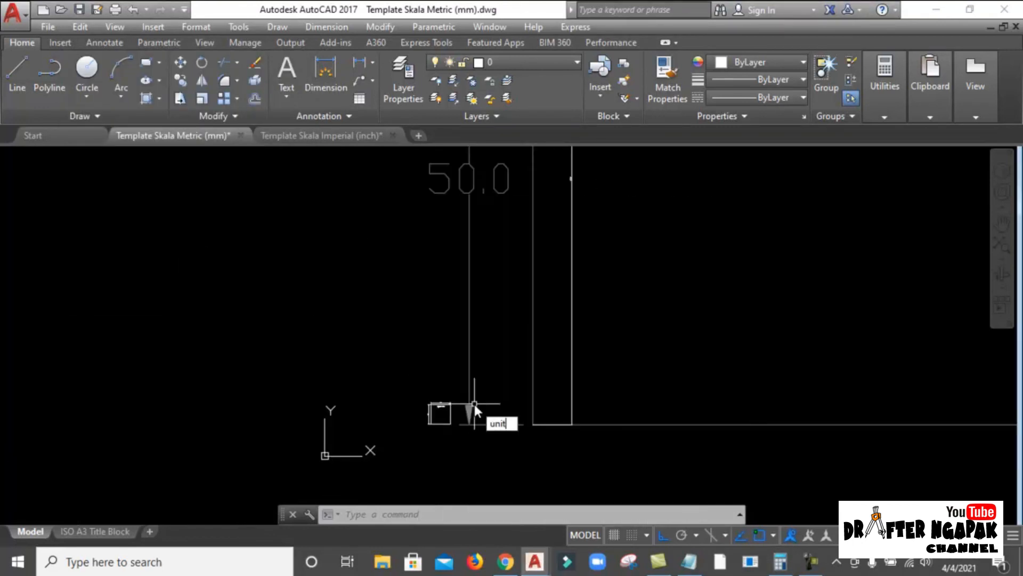
{"action": "type", "text": "s"}
{"action": "key", "text": "Return"}
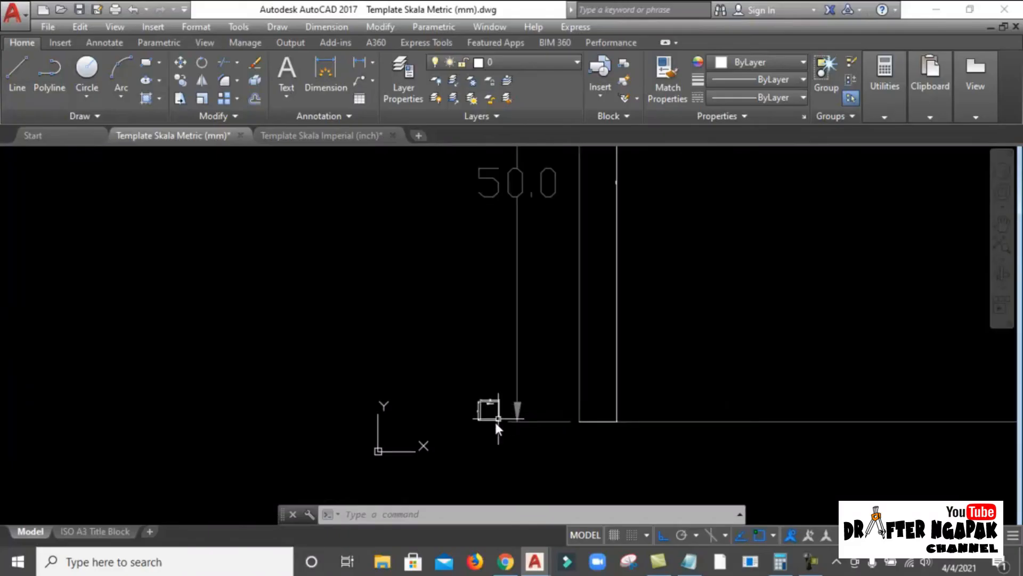
- Set the Metric drawing's insertion scale for inserted content to Inches in Drawing Units
{"action": "scroll", "coordinate": [484, 420], "scroll_direction": "up", "scroll_amount": 3}
{"action": "middle_click_drag", "start_coordinate": [570, 392], "coordinate": [399, 378]}
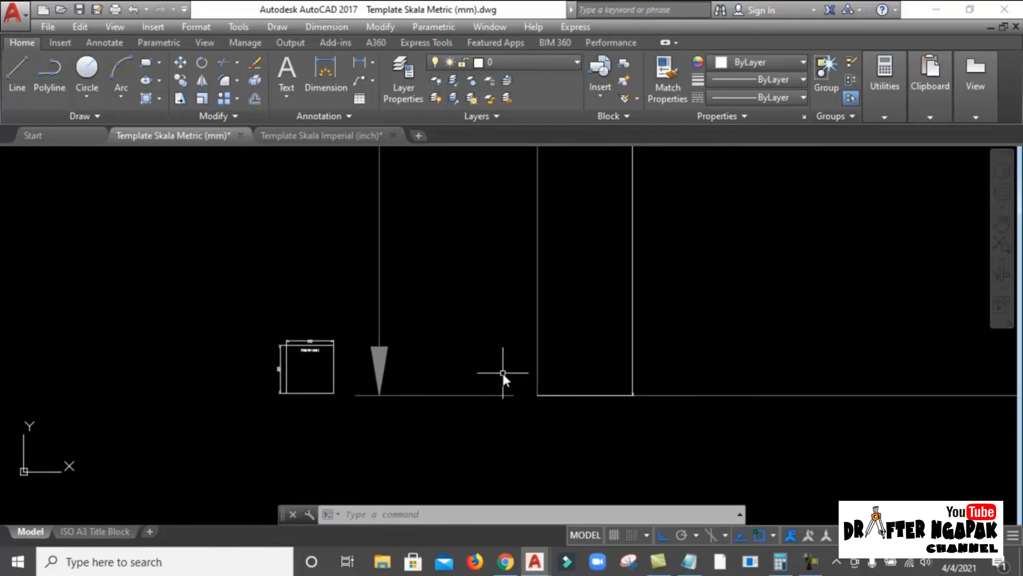
{"action": "type", "text": "units"}
{"action": "key", "text": "Return"}
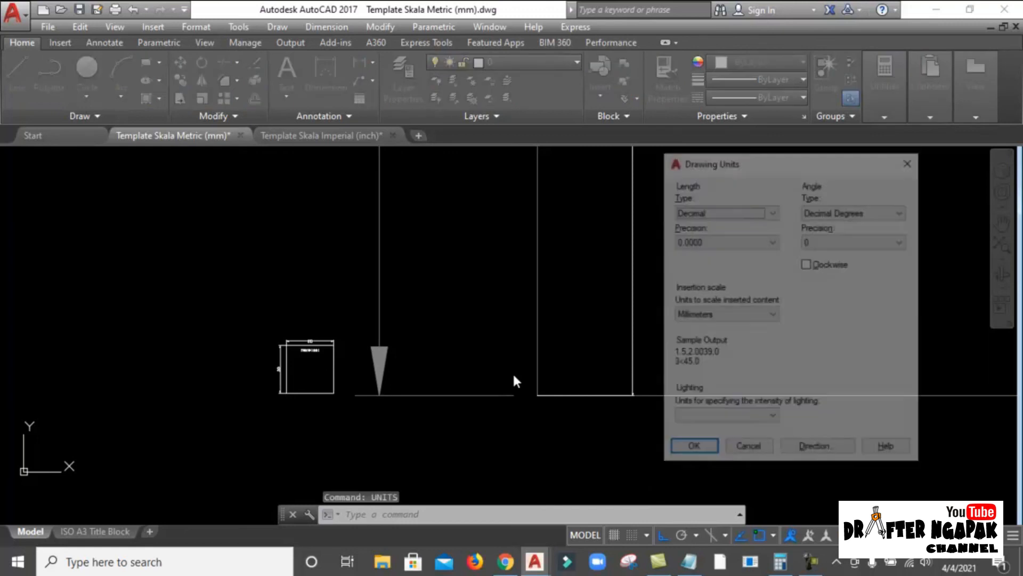
{"action": "left_click", "coordinate": [746, 314]}
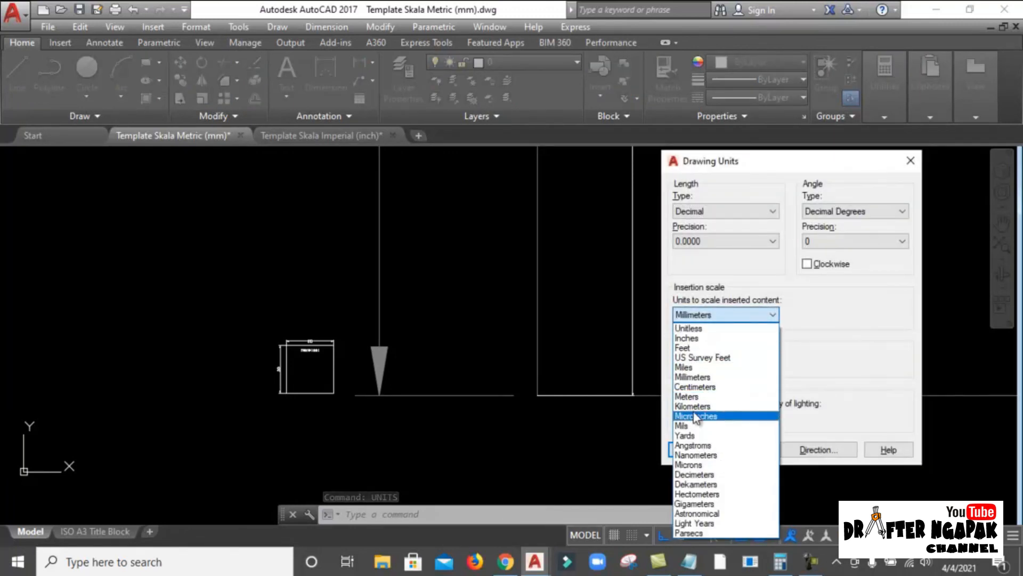
{"action": "left_click", "coordinate": [687, 338]}
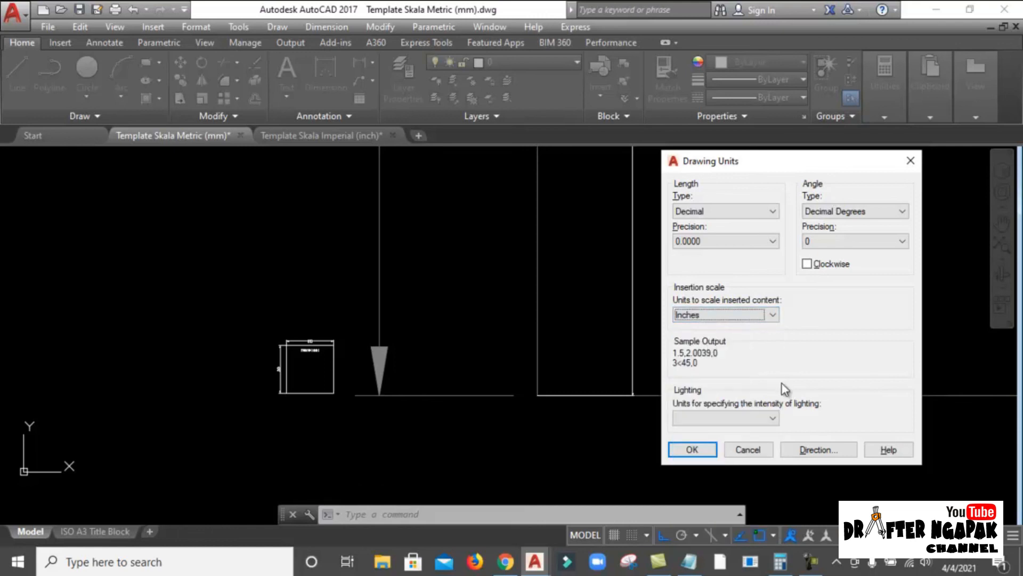
{"action": "left_click", "coordinate": [693, 449]}
- Examine the attached Imperial square after the units change, view the source inch drawing and return to the Metric drawing
{"action": "scroll", "coordinate": [533, 424], "scroll_direction": "down", "scroll_amount": 5}
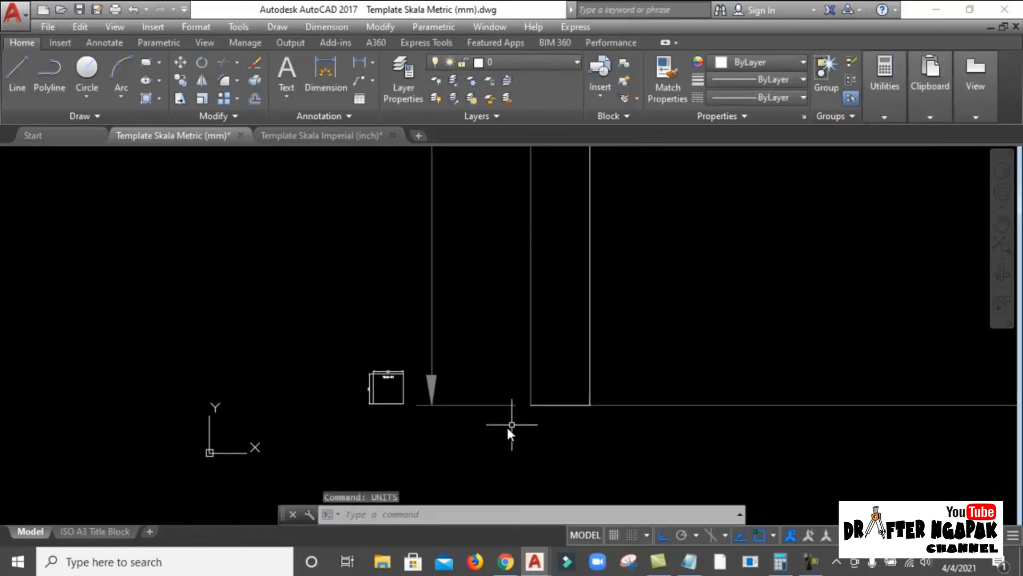
{"action": "middle_click_drag", "start_coordinate": [537, 370], "coordinate": [511, 398]}
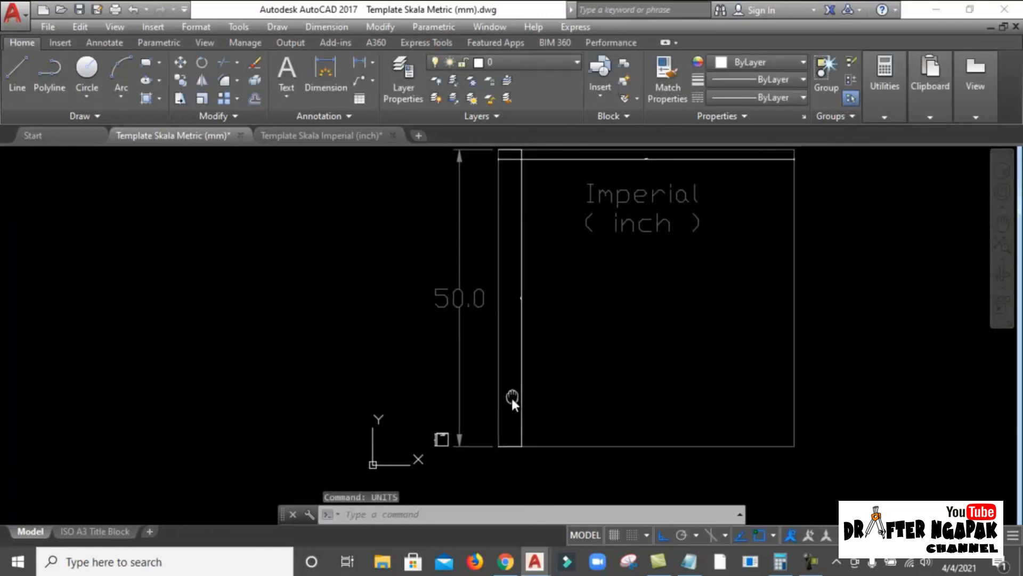
{"action": "left_click", "coordinate": [331, 136]}
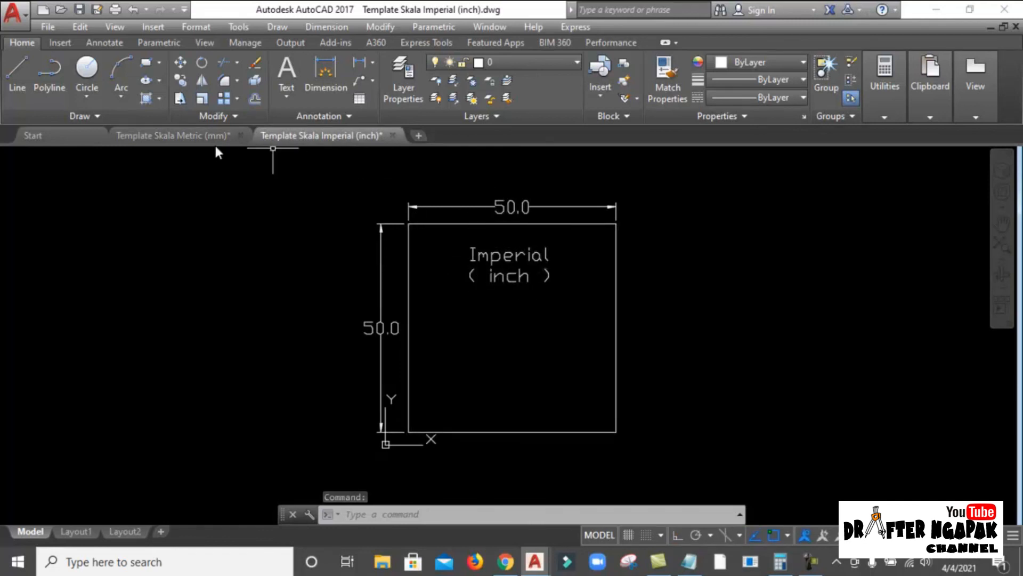
{"action": "left_click", "coordinate": [190, 135]}
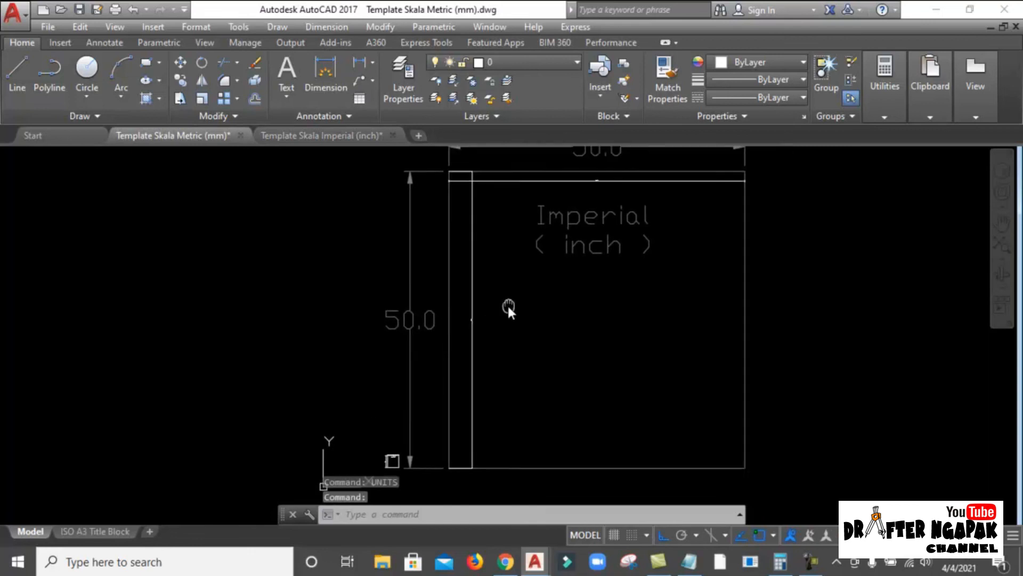
- Attach Template Skala Imperial (inch) as an external reference at scale 1.00, placing it to the left of the Metric square
{"action": "type", "text": "xref"}
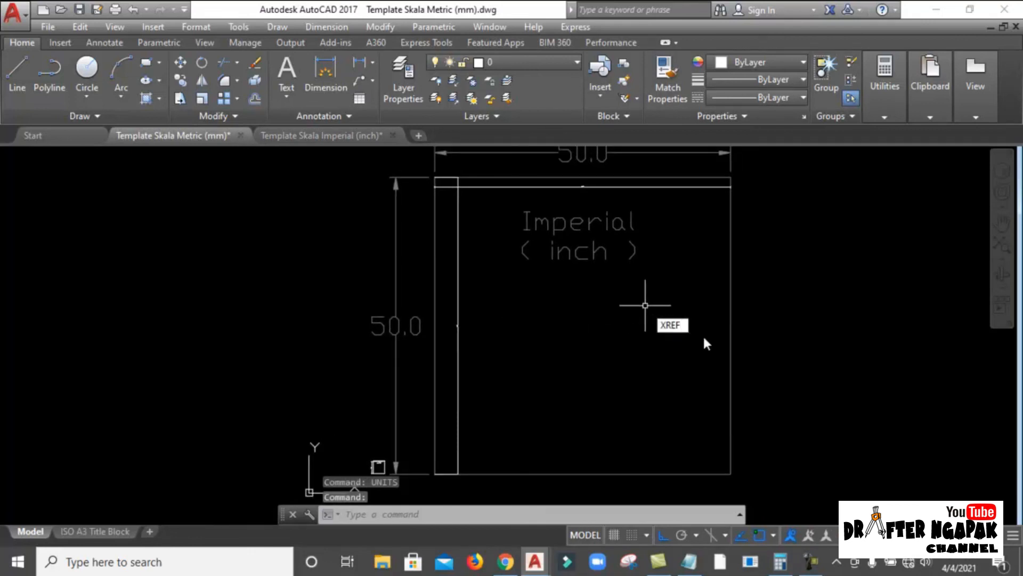
{"action": "key", "text": "Return"}
{"action": "left_click", "coordinate": [79, 90]}
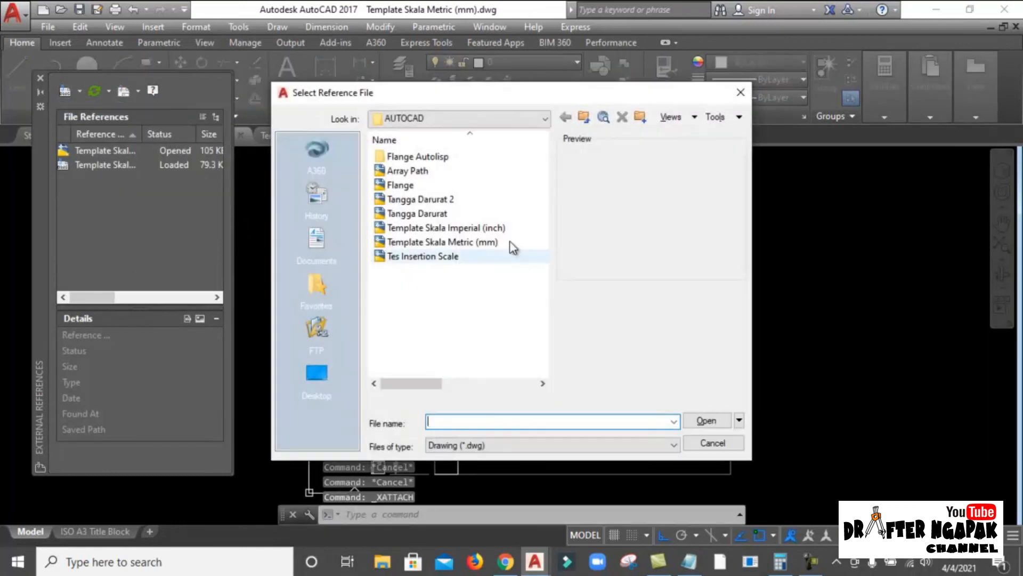
{"action": "left_click", "coordinate": [472, 227]}
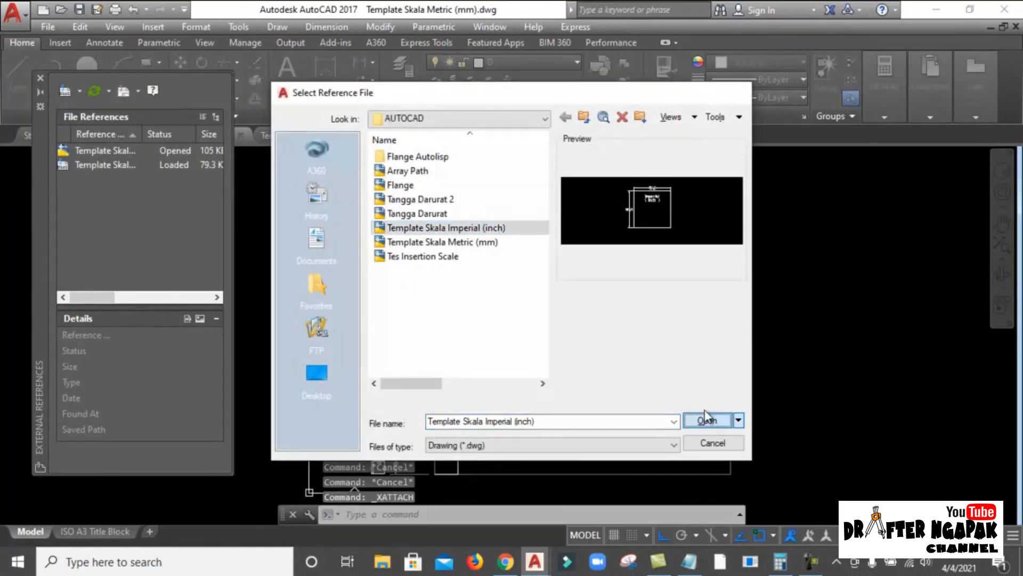
{"action": "left_click", "coordinate": [706, 420]}
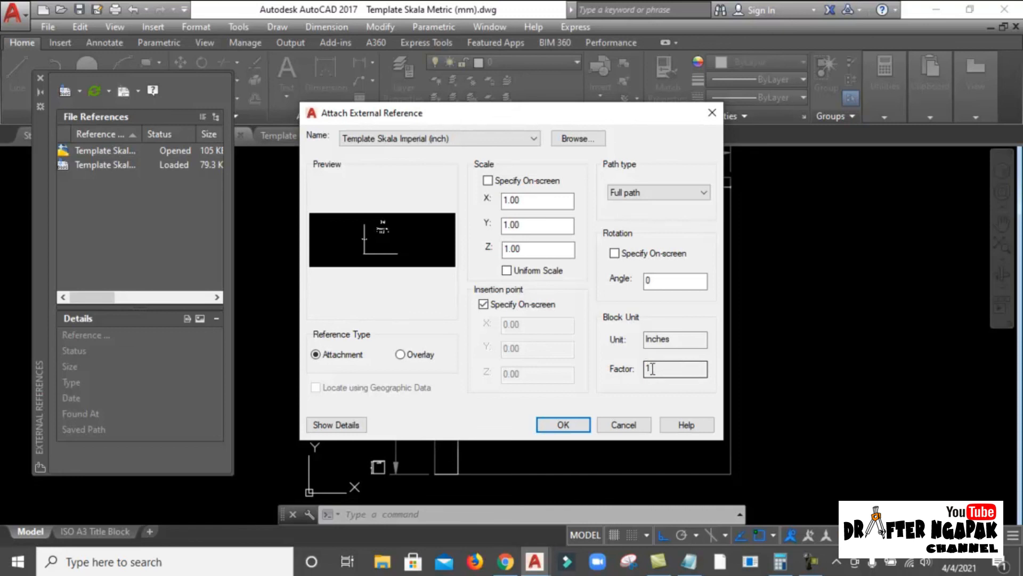
{"action": "left_click", "coordinate": [568, 423]}
{"action": "scroll", "coordinate": [615, 379], "scroll_direction": "down", "scroll_amount": 2}
{"action": "scroll", "coordinate": [504, 429], "scroll_direction": "up", "scroll_amount": 2}
{"action": "scroll", "coordinate": [495, 421], "scroll_direction": "down", "scroll_amount": 4}
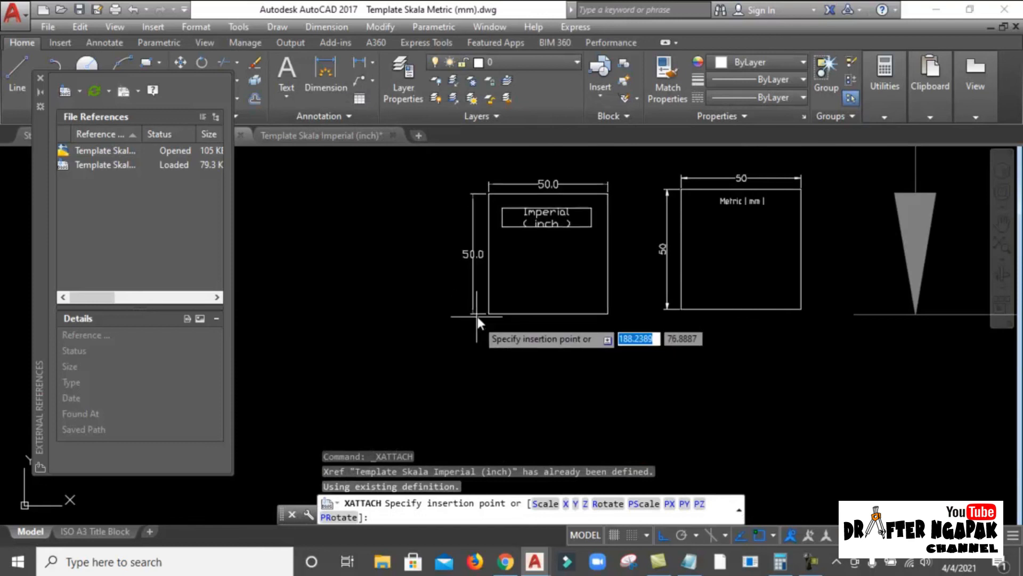
{"action": "left_click", "coordinate": [468, 322]}
- Add a vertical linear dimension to the left edge of the newly attached Imperial square, placed inside the square
{"action": "scroll", "coordinate": [621, 230], "scroll_direction": "up", "scroll_amount": 3}
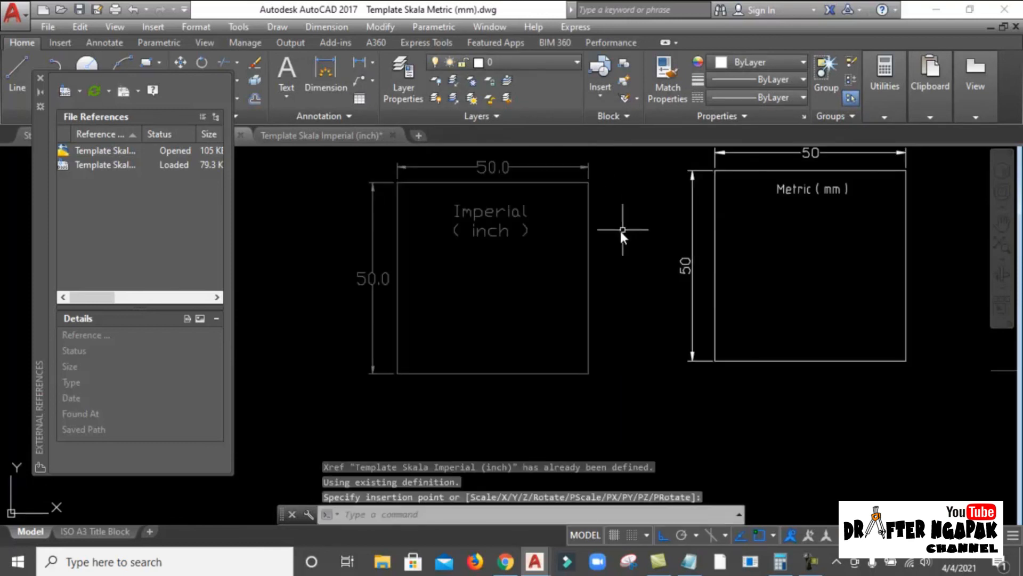
{"action": "left_click", "coordinate": [358, 63]}
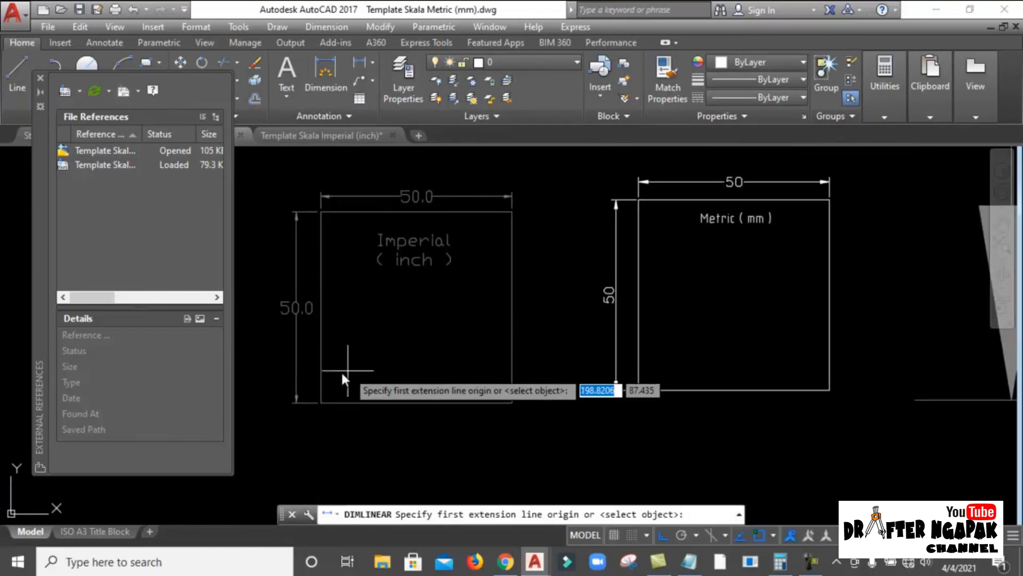
{"action": "left_click", "coordinate": [333, 402]}
{"action": "left_click", "coordinate": [335, 212]}
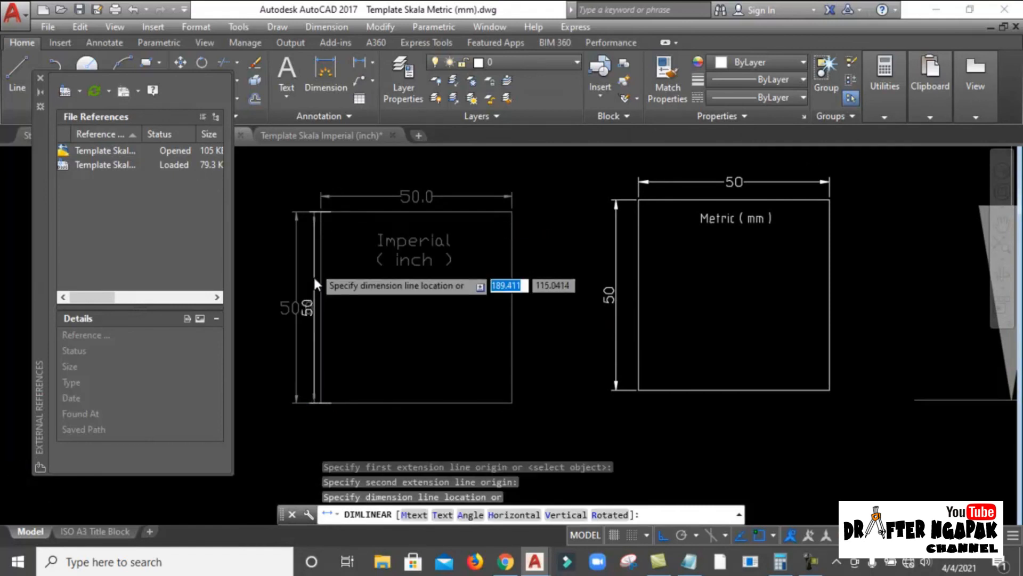
{"action": "scroll", "coordinate": [312, 275], "scroll_direction": "up", "scroll_amount": 4}
{"action": "left_click", "coordinate": [368, 332]}
- Add a horizontal linear dimension across the width of the newly attached Imperial square, below its label
{"action": "scroll", "coordinate": [370, 332], "scroll_direction": "down", "scroll_amount": 2}
{"action": "key", "text": "Return"}
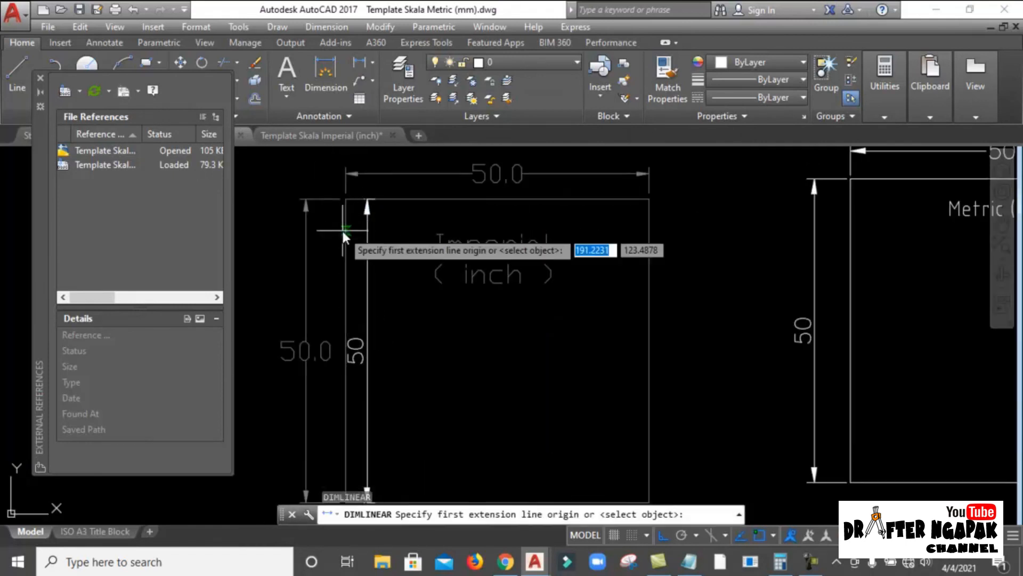
{"action": "left_click", "coordinate": [342, 229]}
{"action": "left_click", "coordinate": [650, 230]}
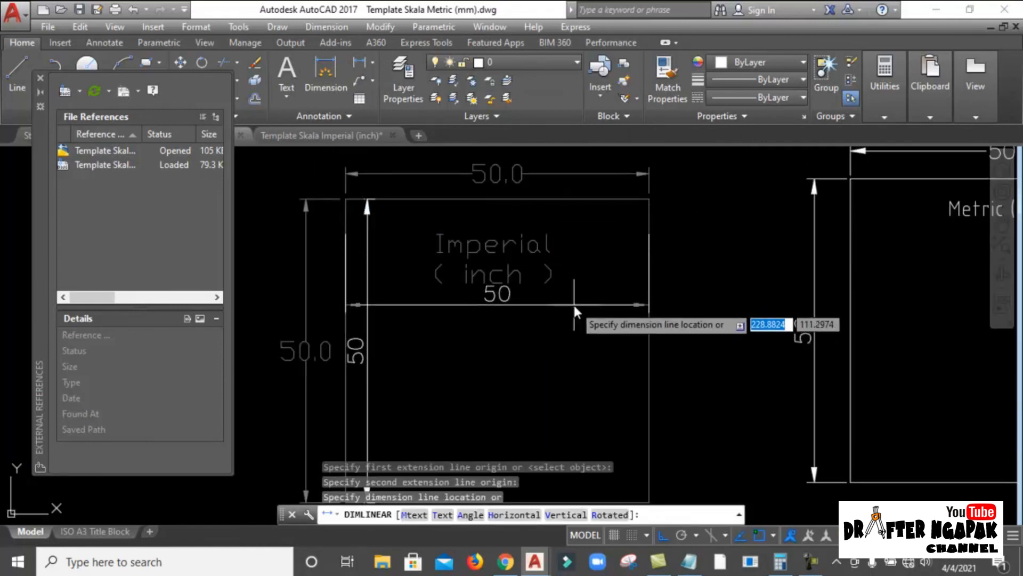
{"action": "left_click", "coordinate": [574, 305]}
- Compare the dimensioned Imperial square with the Metric square and open the Drawing Units settings
{"action": "scroll", "coordinate": [396, 299], "scroll_direction": "down", "scroll_amount": 8}
{"action": "scroll", "coordinate": [500, 341], "scroll_direction": "down", "scroll_amount": 4}
{"action": "scroll", "coordinate": [498, 320], "scroll_direction": "up", "scroll_amount": 7}
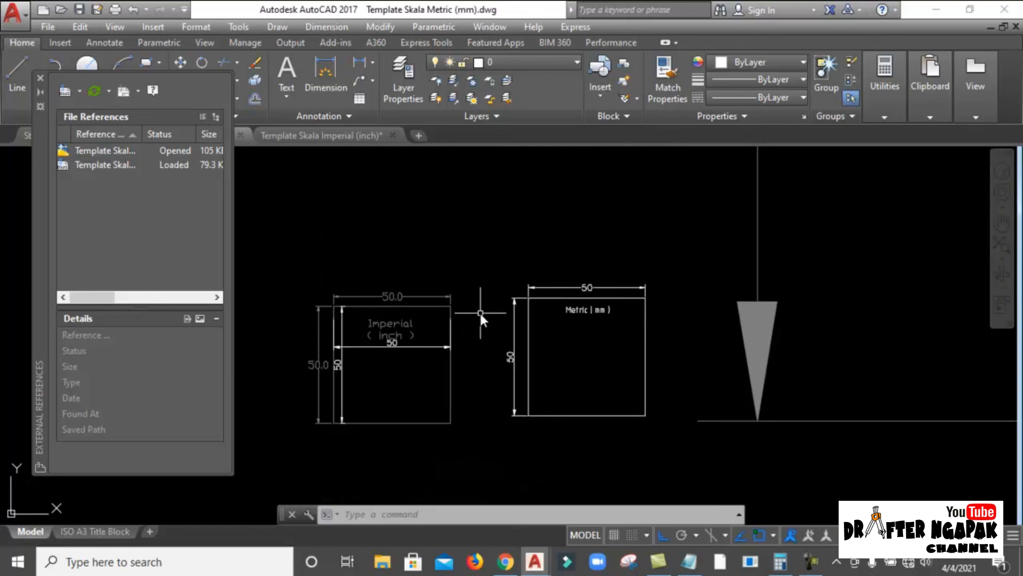
{"action": "type", "text": "units"}
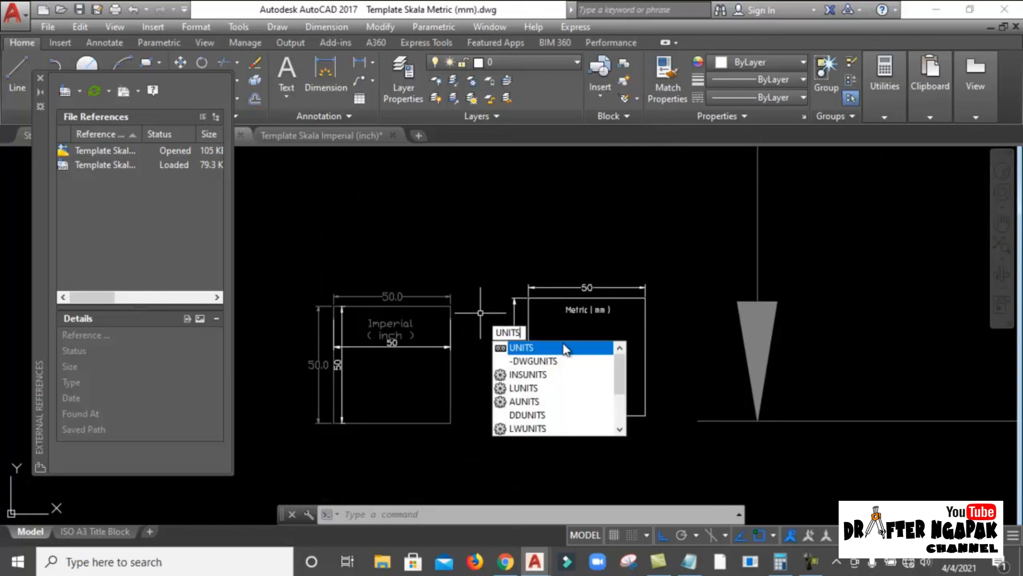
{"action": "key", "text": "Return"}
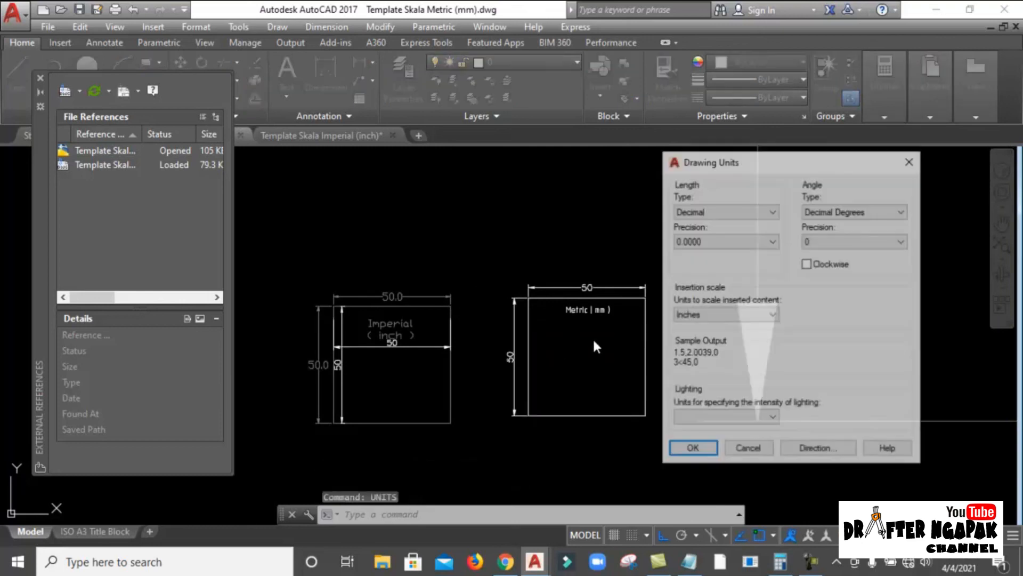